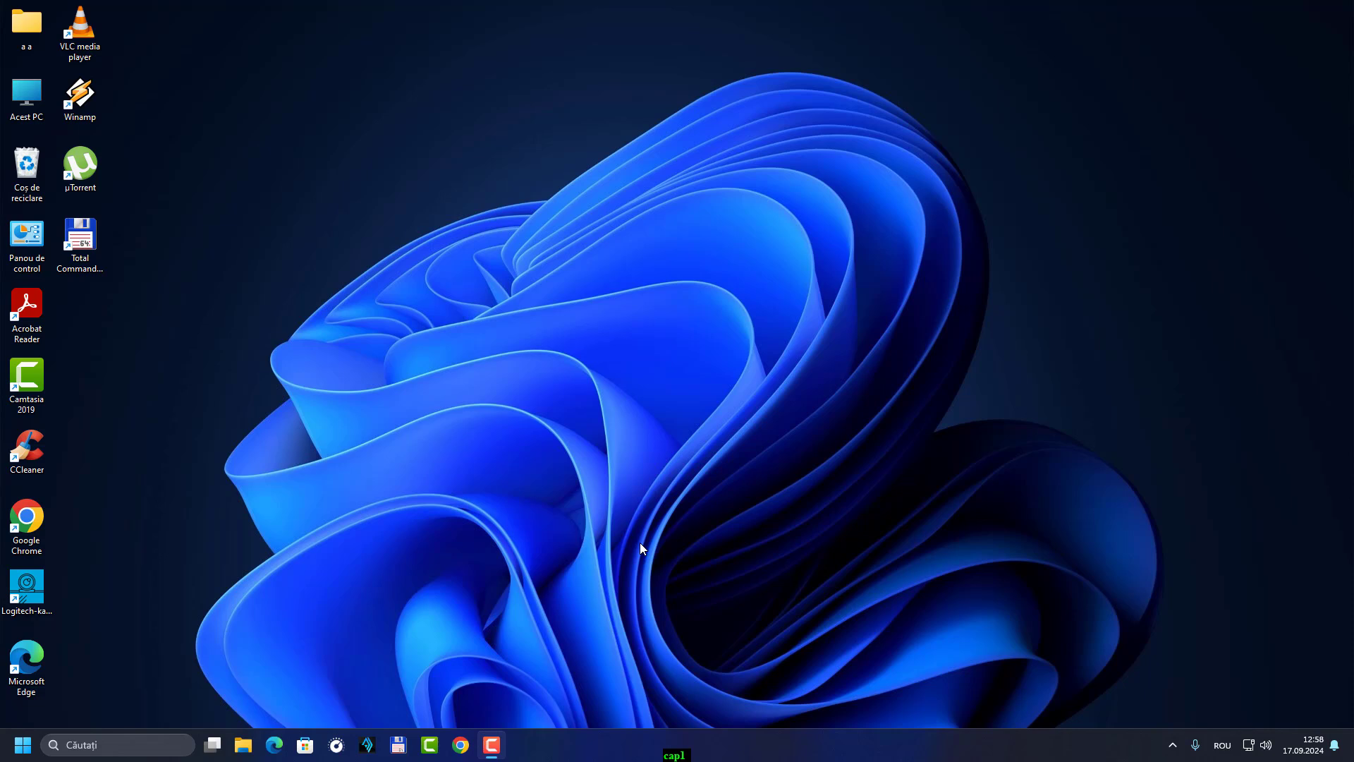
# - Open the DCIM > Camera folder in the Xiaomi 11T phone's shared internal storage
pyautogui.doubleClick(26, 95)
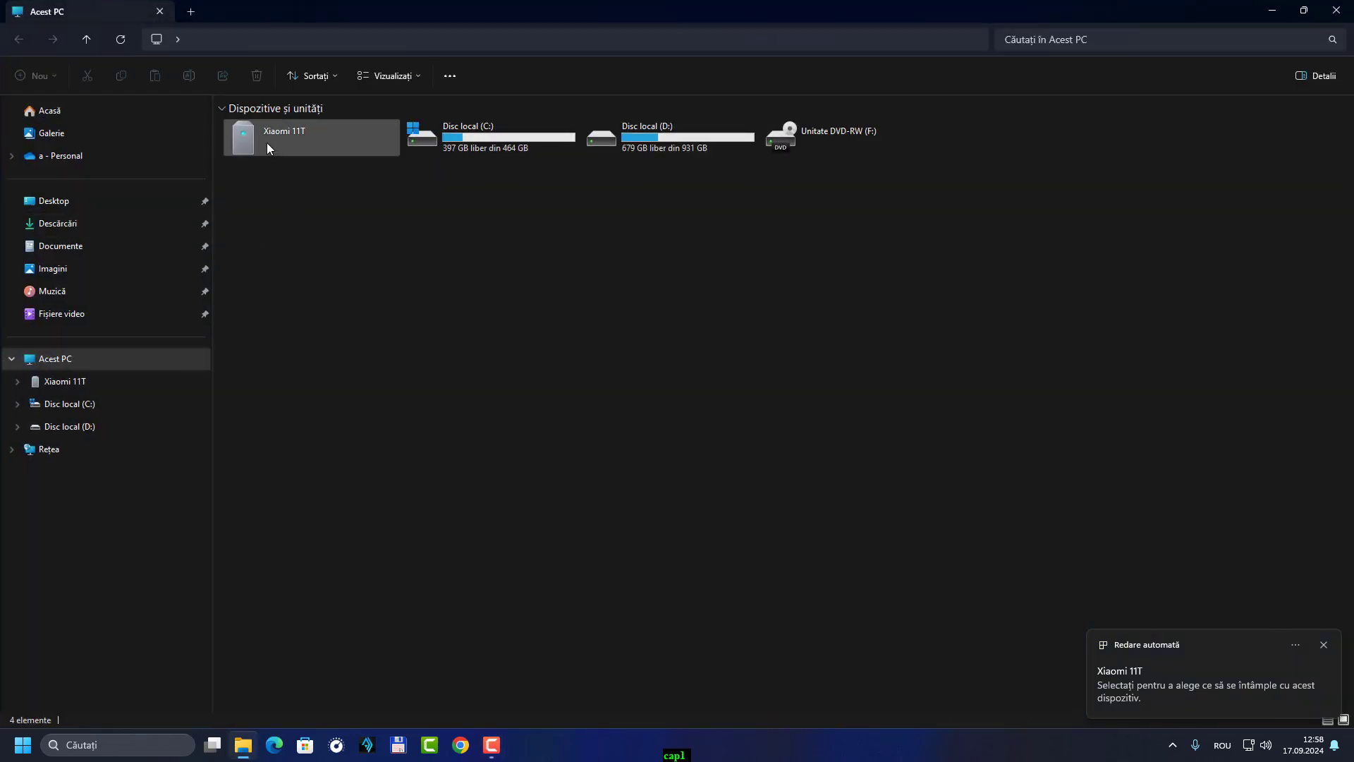
pyautogui.doubleClick(272, 140)
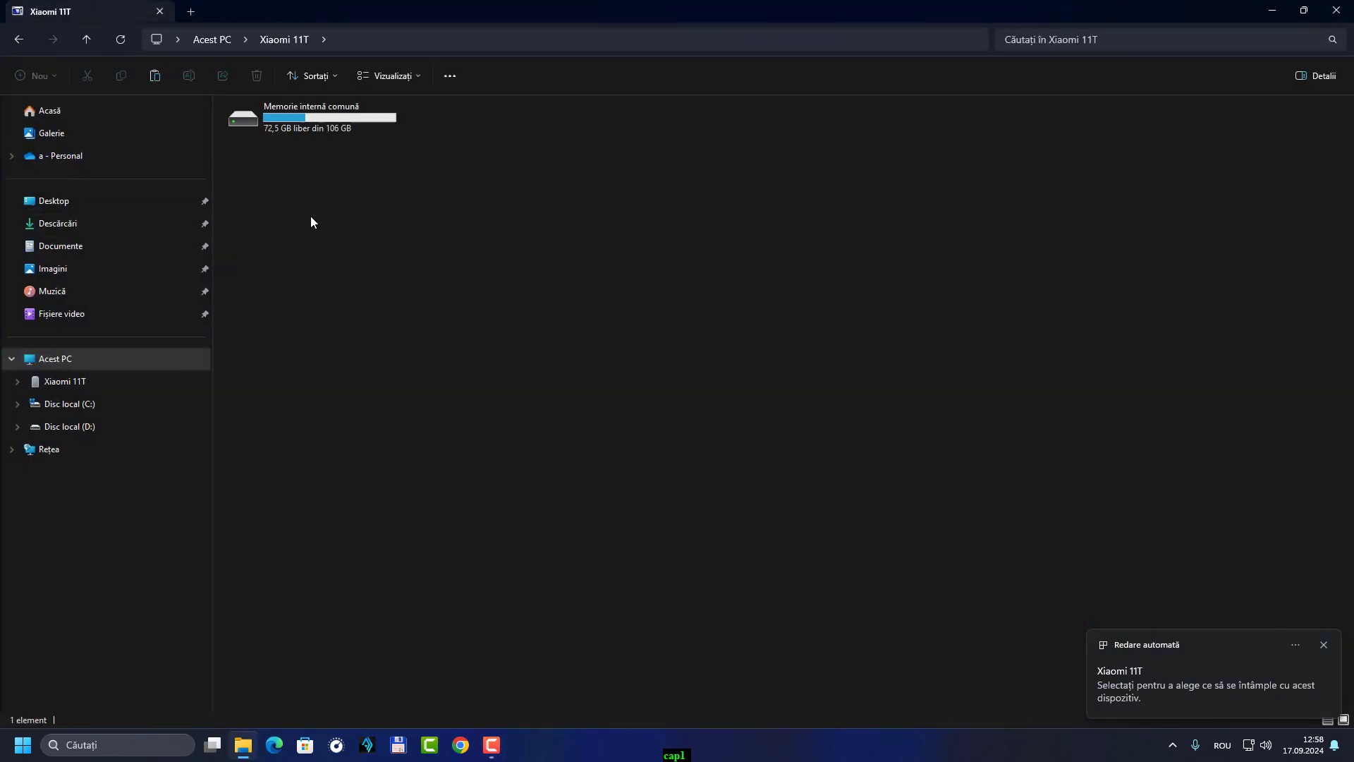
pyautogui.doubleClick(303, 127)
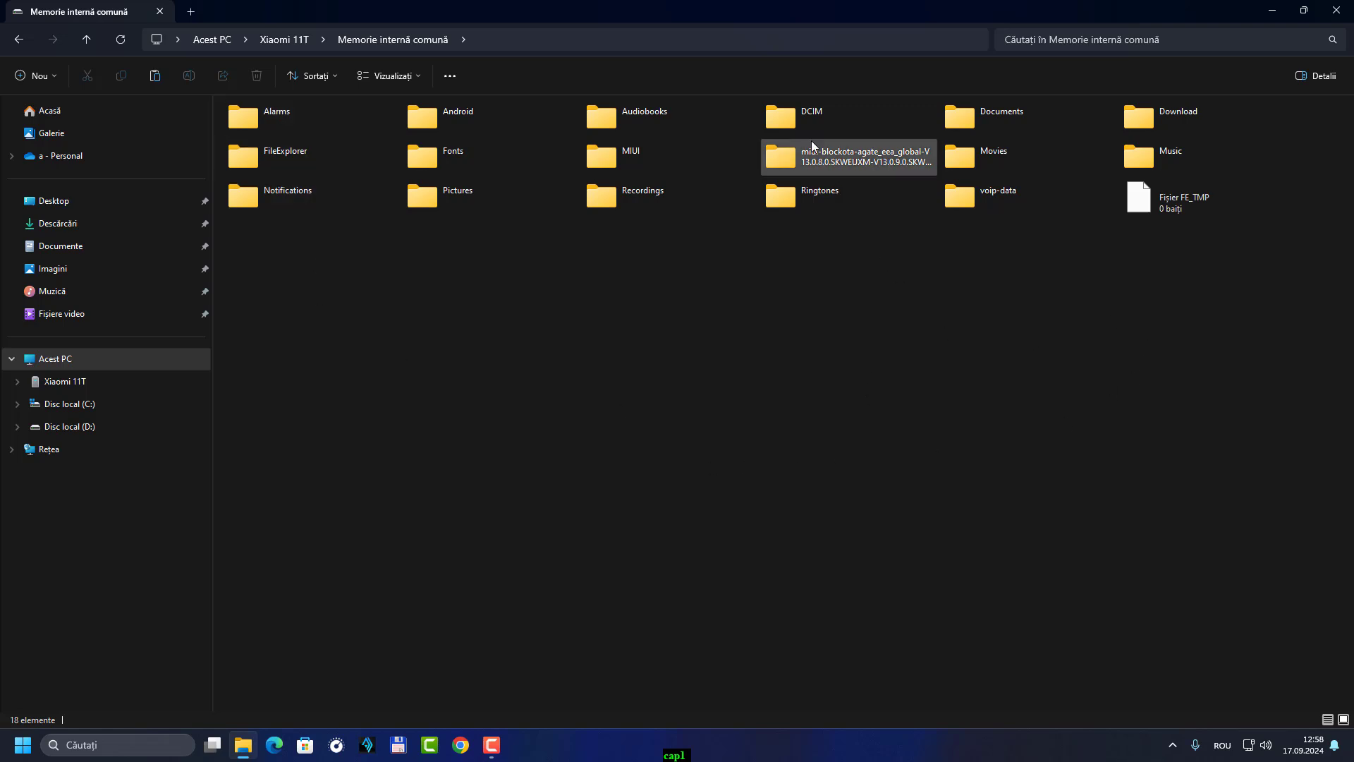
pyautogui.doubleClick(799, 113)
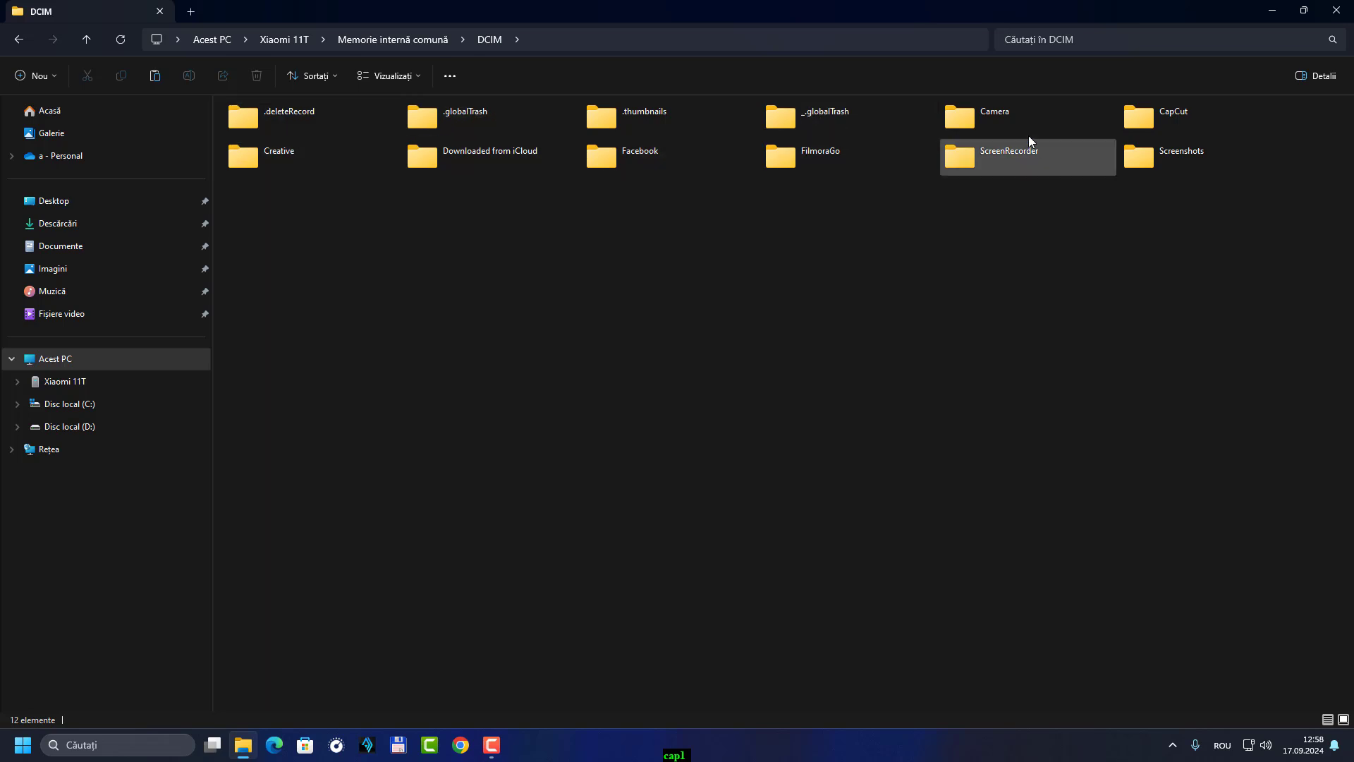
pyautogui.doubleClick(1015, 117)
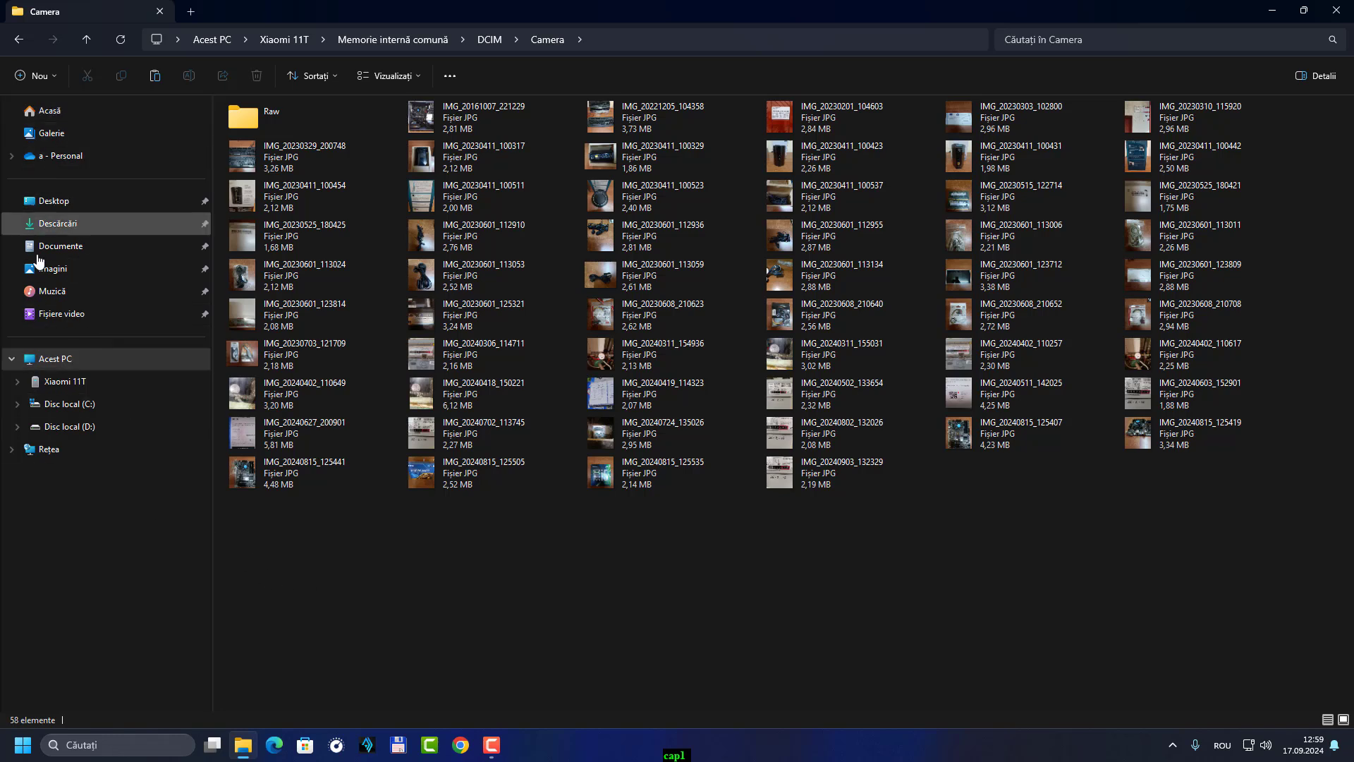
# - Copy the image "poza reclama lumin" from the Poze youtube folder on drive D
pyautogui.click(69, 430)
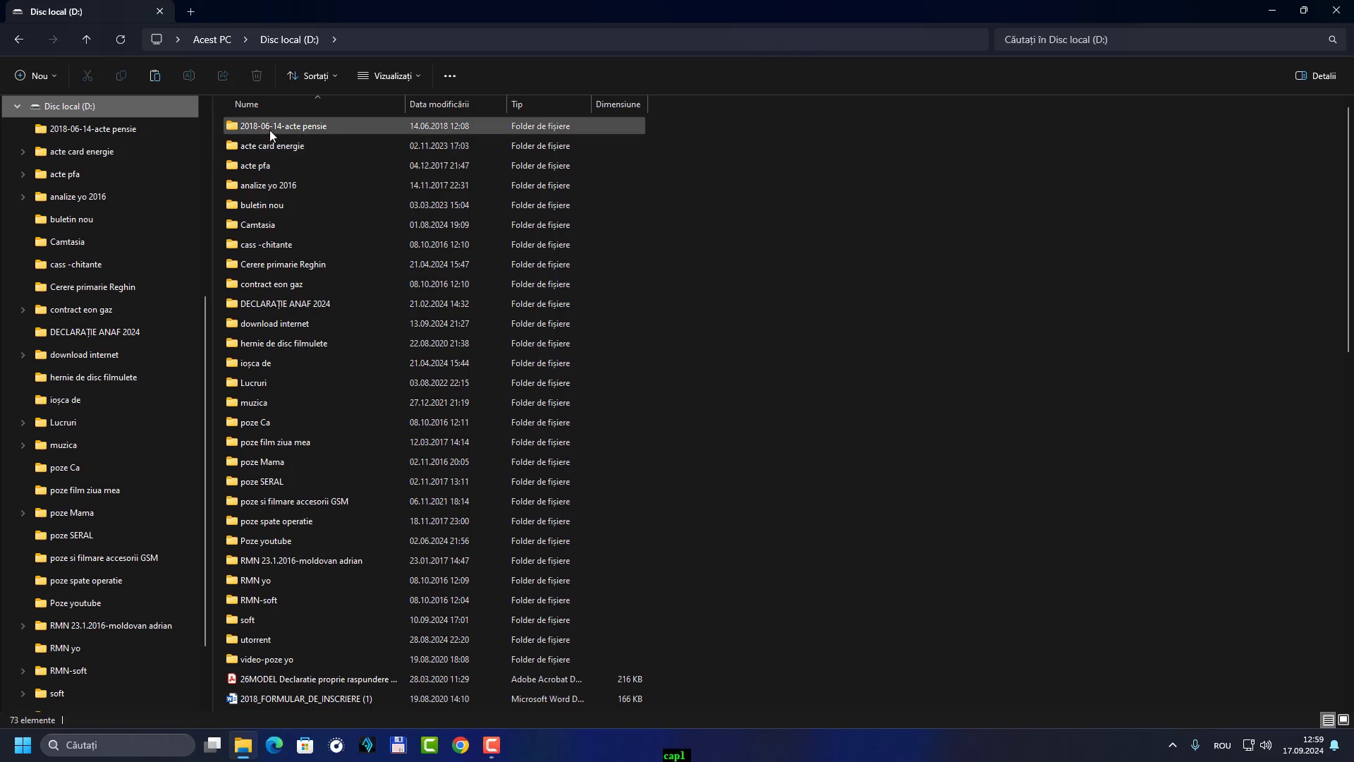
pyautogui.moveTo(270, 126)
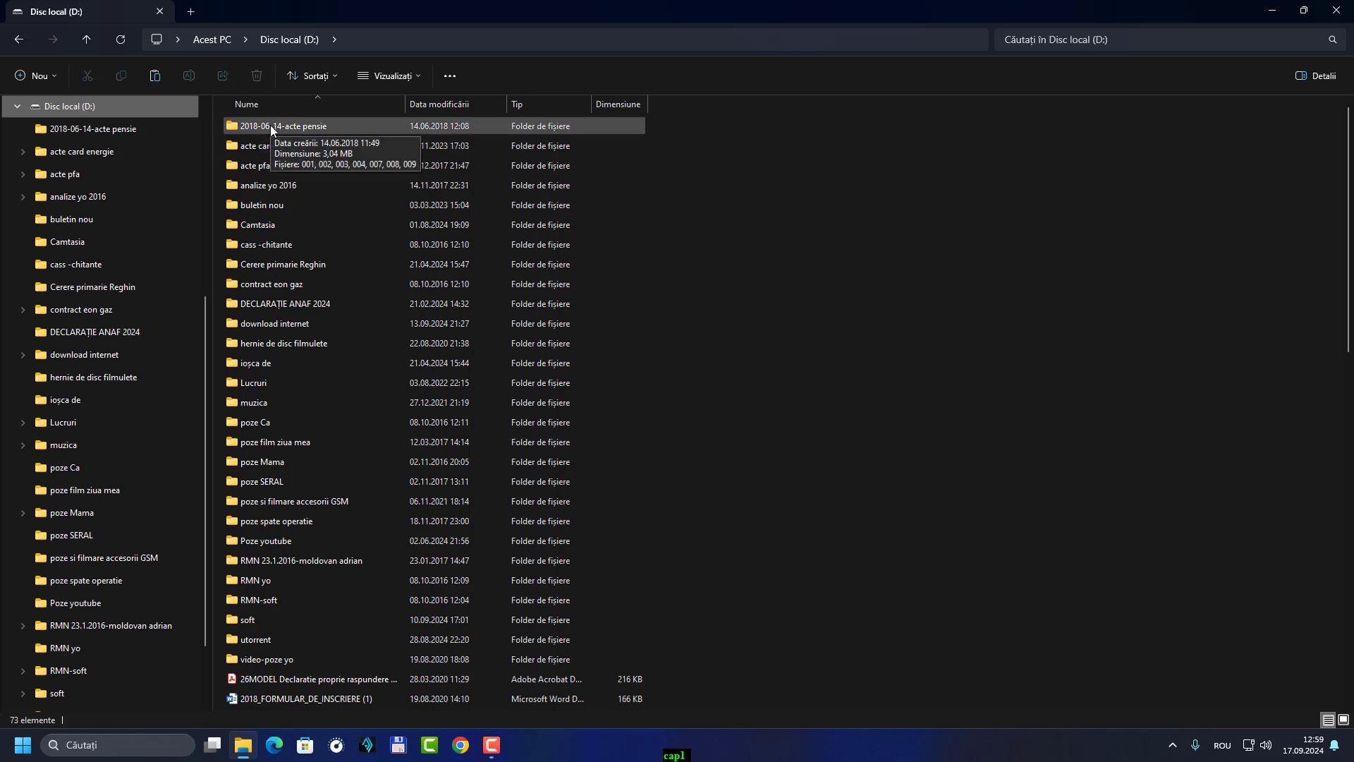
pyautogui.write('poze y')
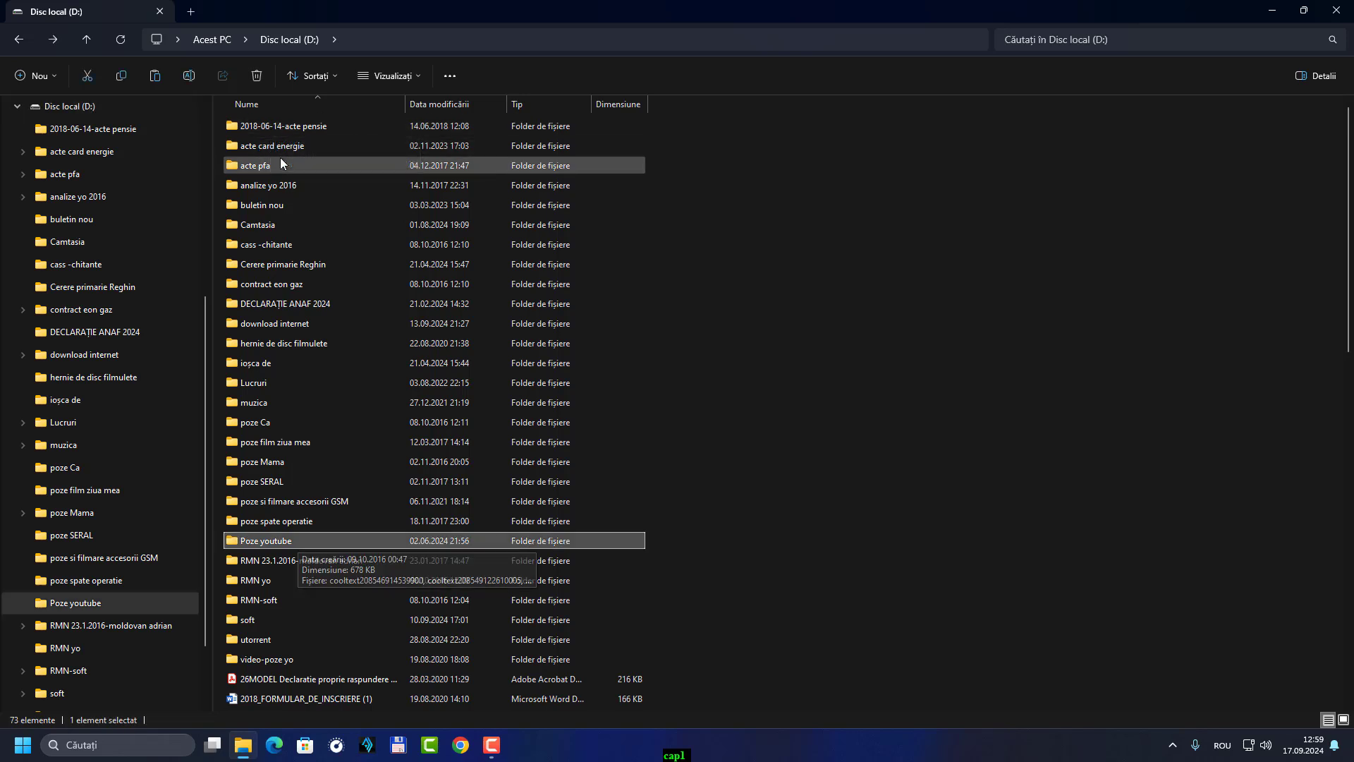
pyautogui.doubleClick(268, 540)
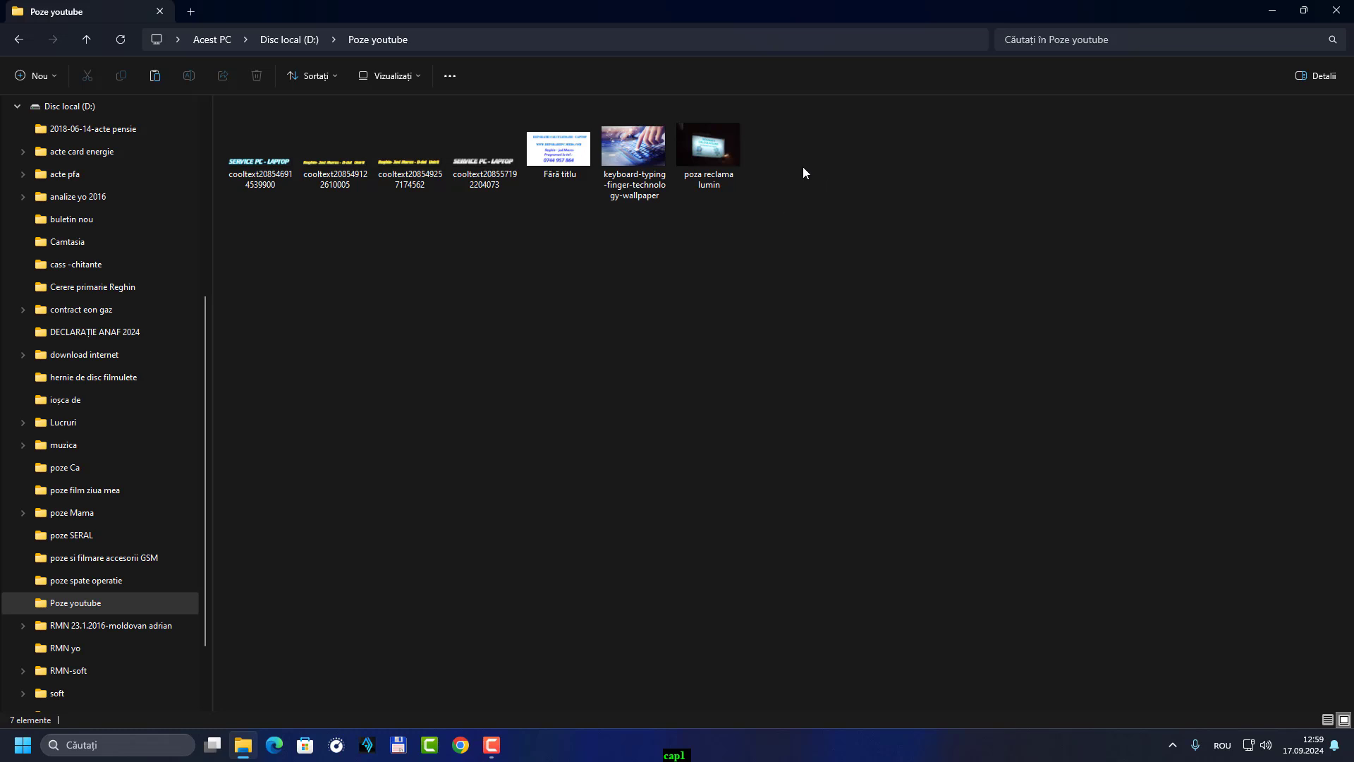
pyautogui.moveTo(803, 167); pyautogui.dragTo(133, 154)
pyautogui.click(607, 245)
pyautogui.rightClick(698, 156)
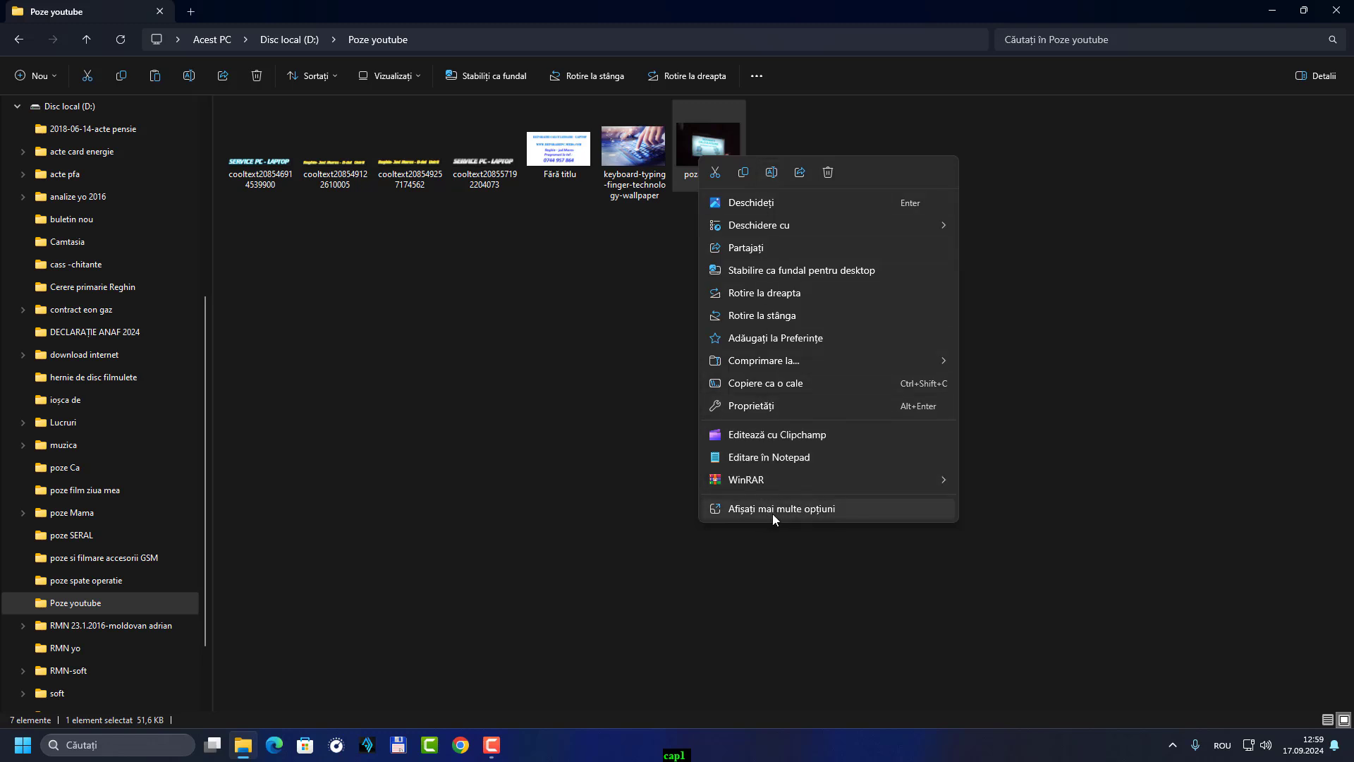
pyautogui.click(829, 515)
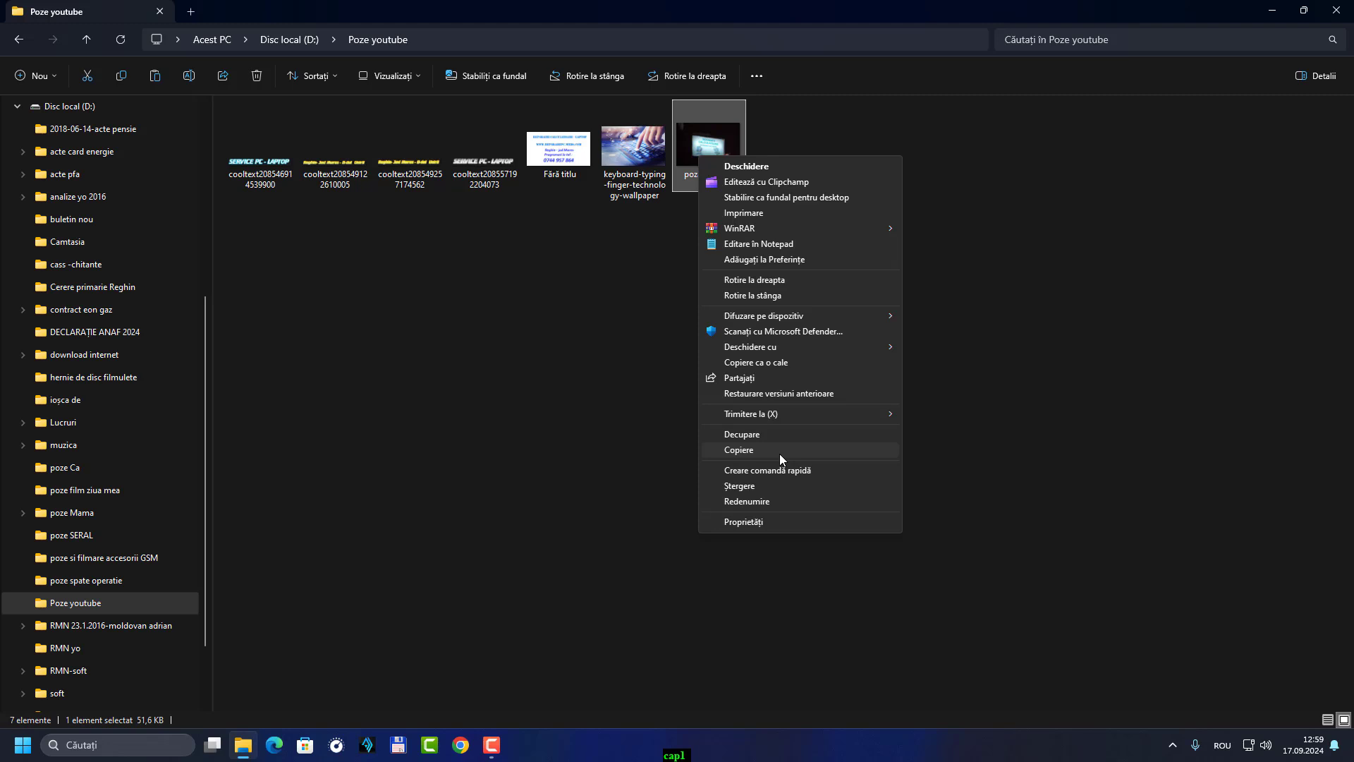
pyautogui.click(743, 449)
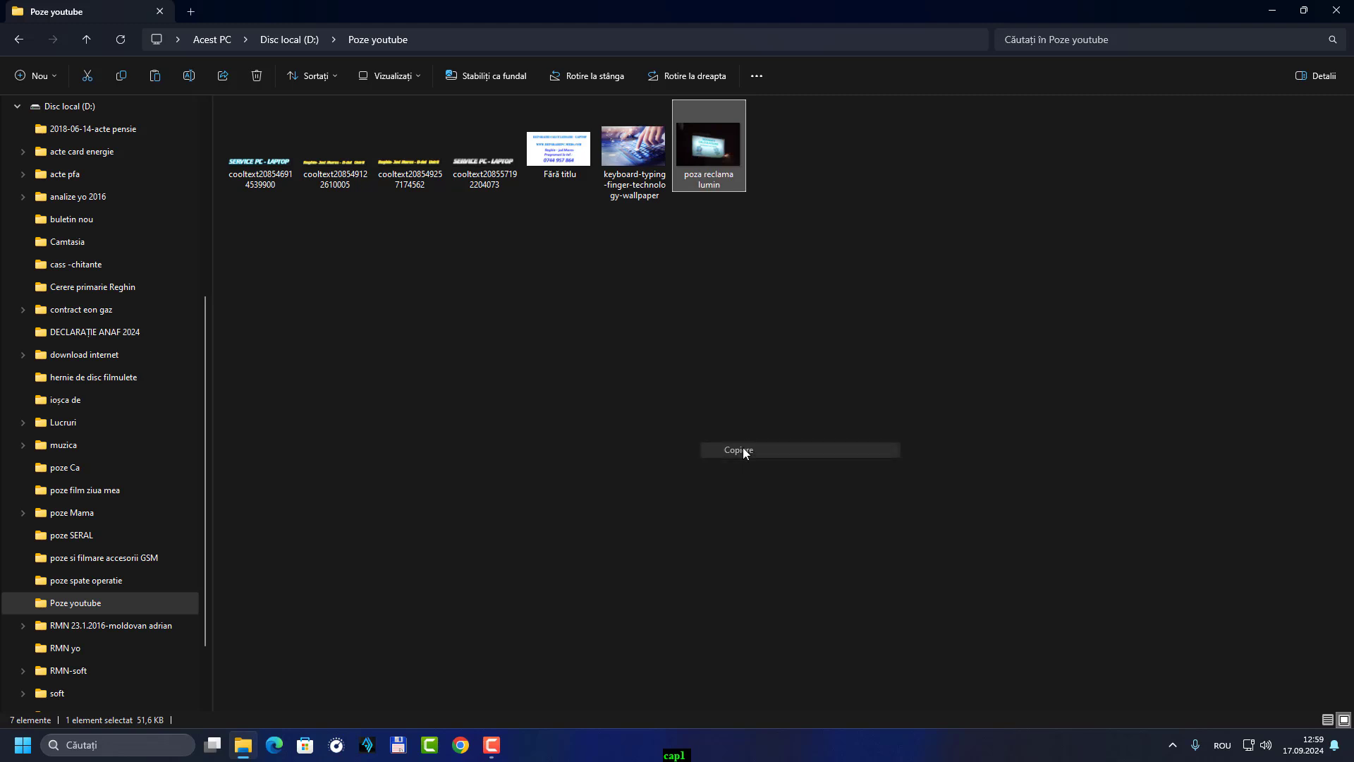
# - Paste the copied image into the DCIM > Camera folder of the Xiaomi 11T's internal storage
pyautogui.scroll(5, 41, 434)
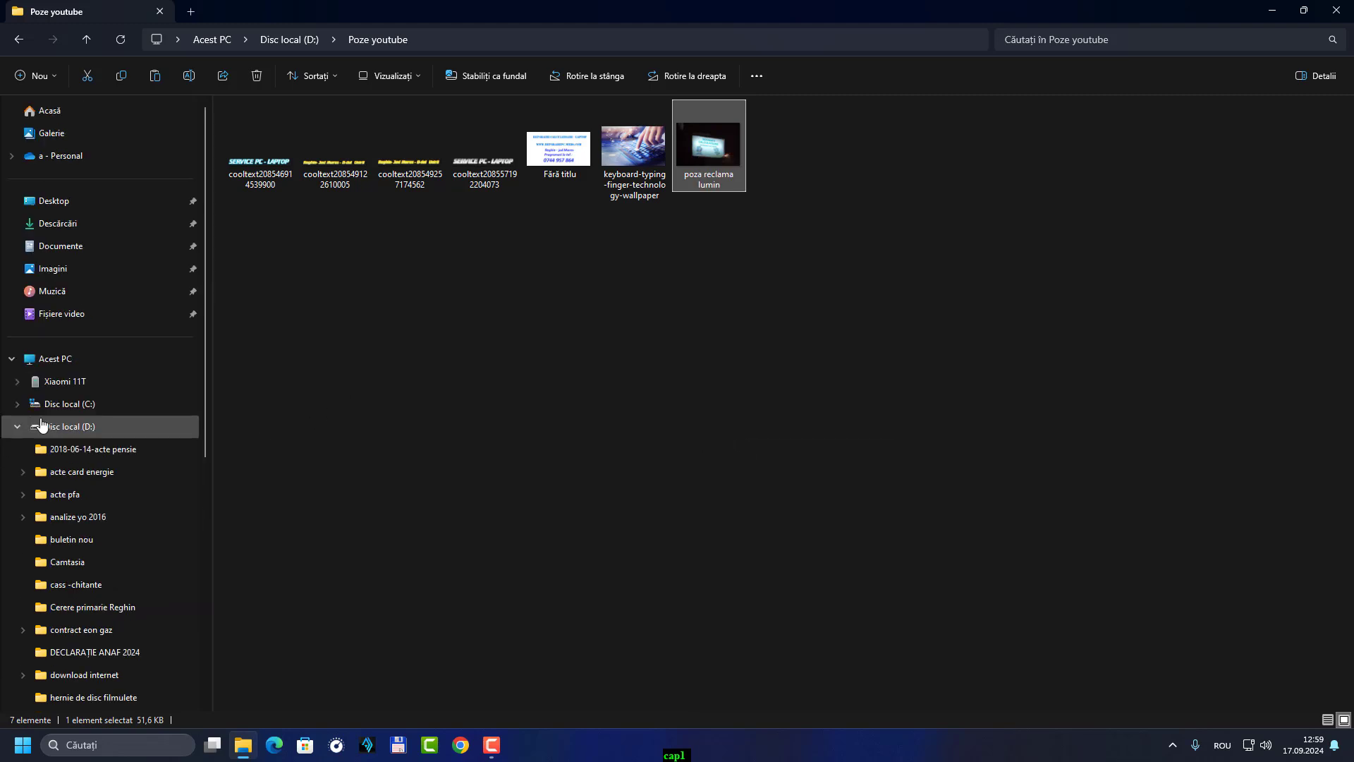
pyautogui.click(63, 387)
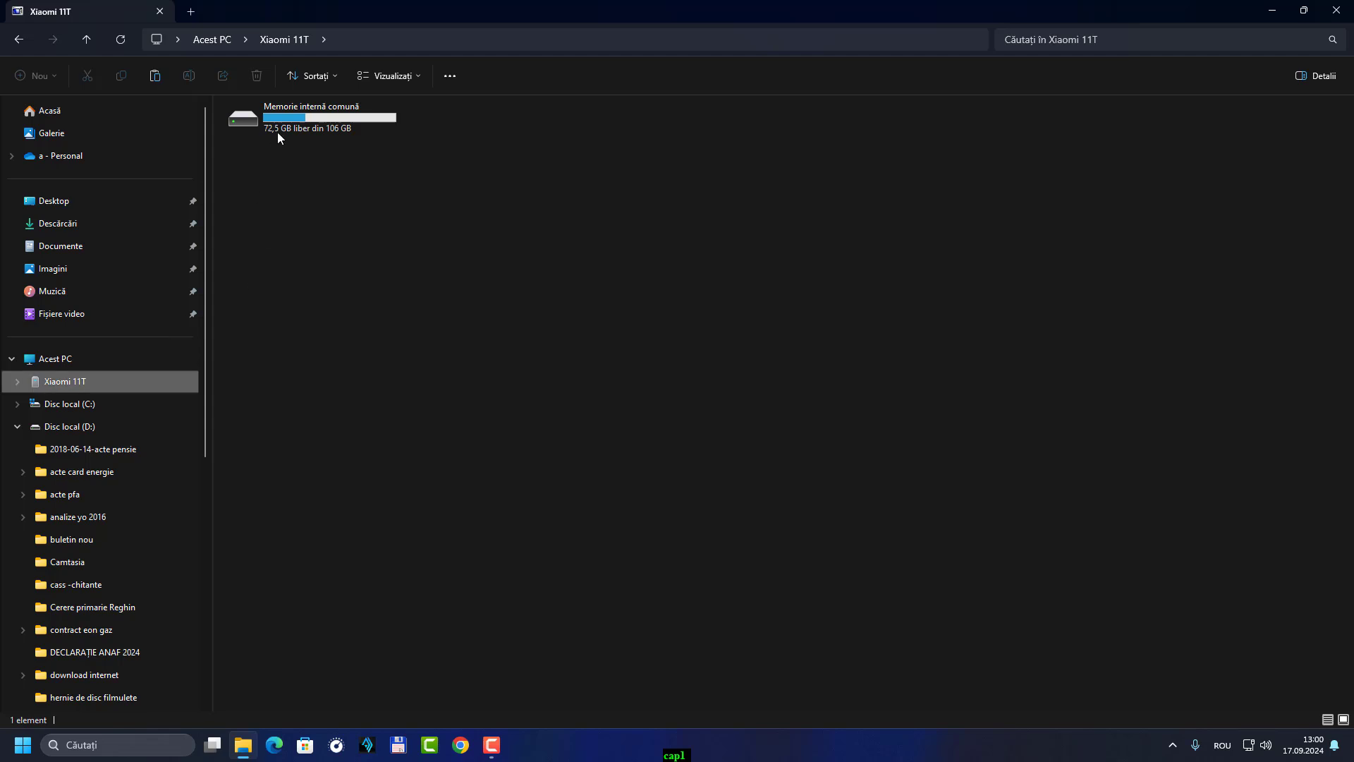
pyautogui.click(296, 116)
pyautogui.doubleClick(296, 116)
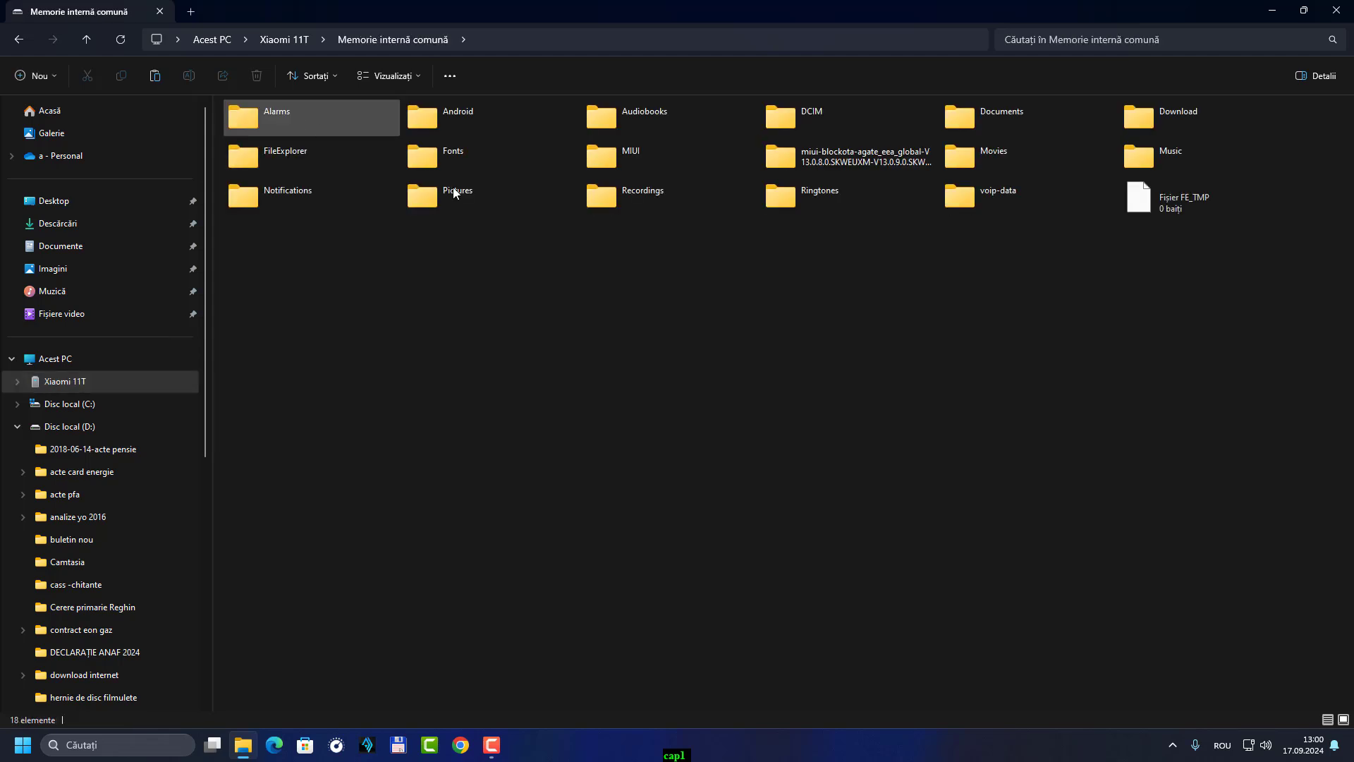
pyautogui.doubleClick(811, 123)
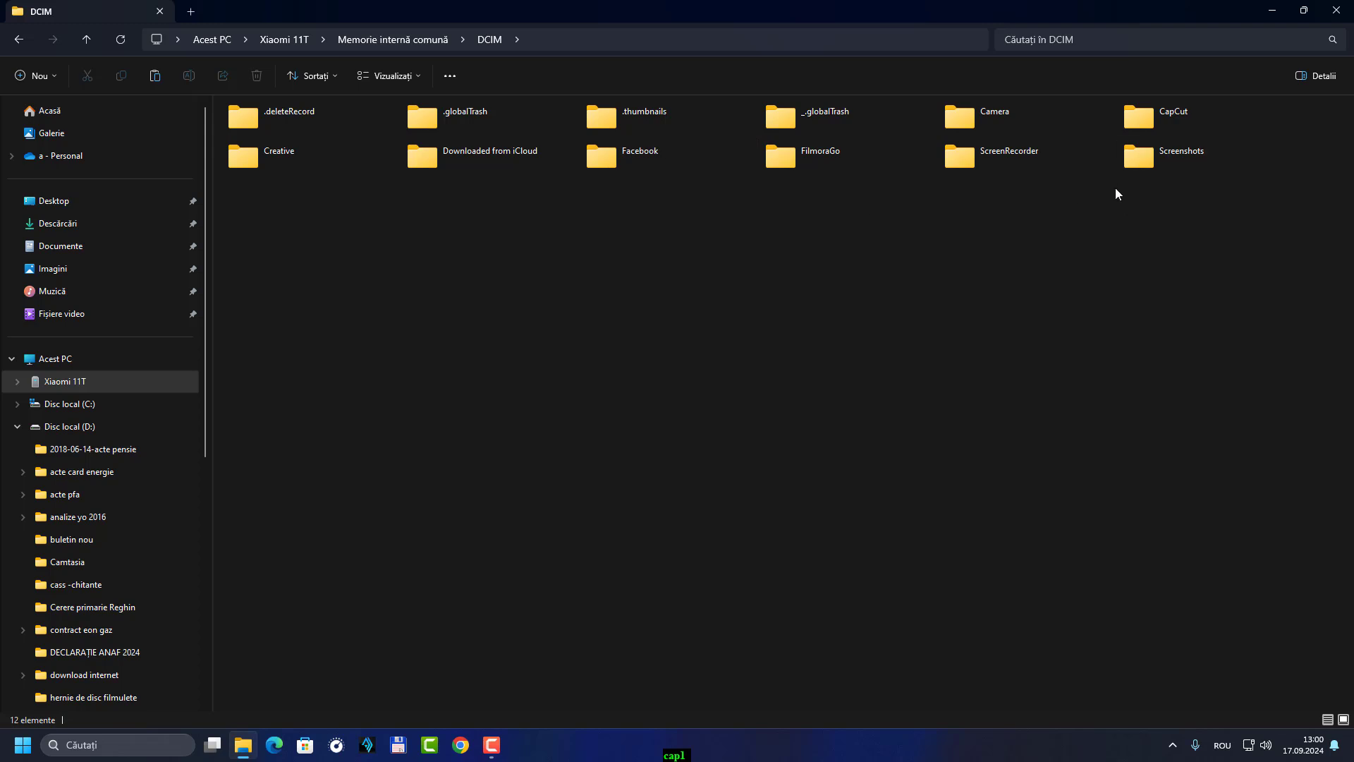
pyautogui.doubleClick(983, 121)
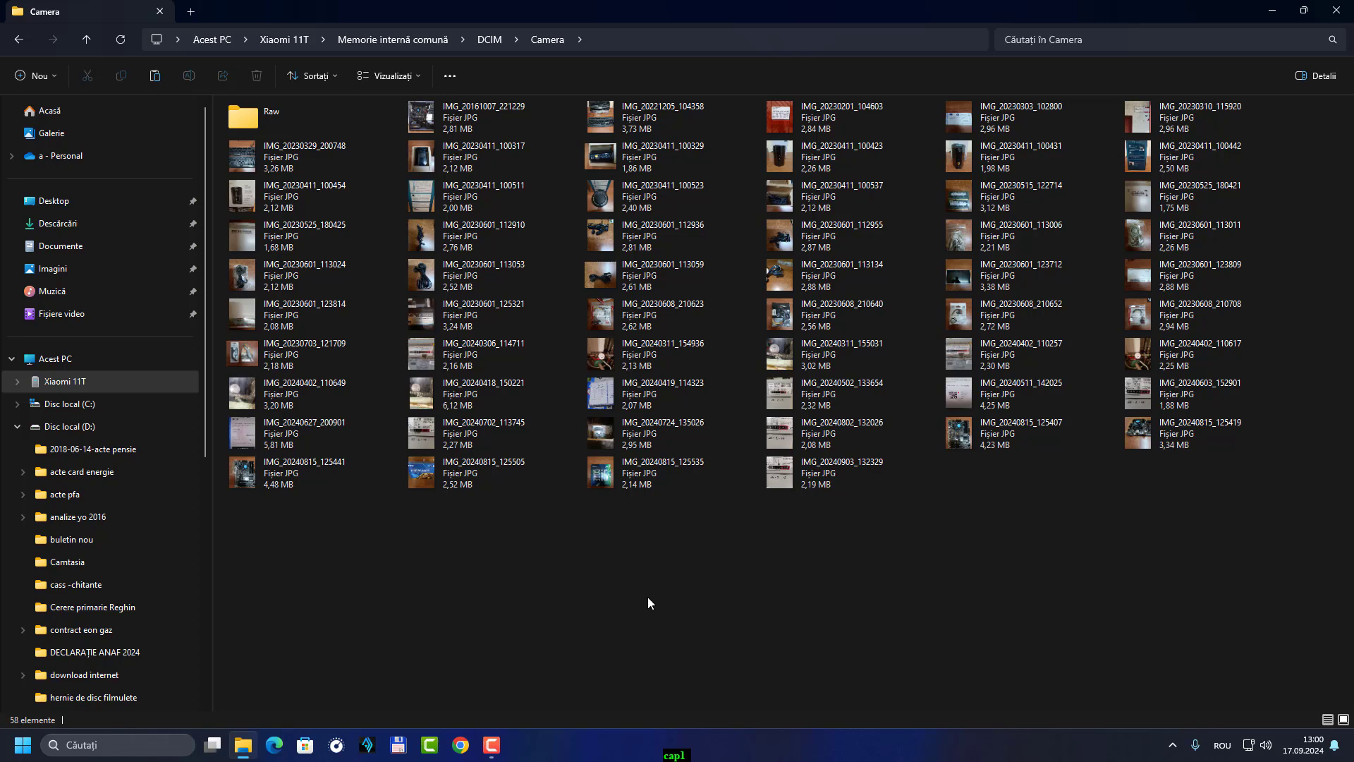
pyautogui.rightClick(648, 602)
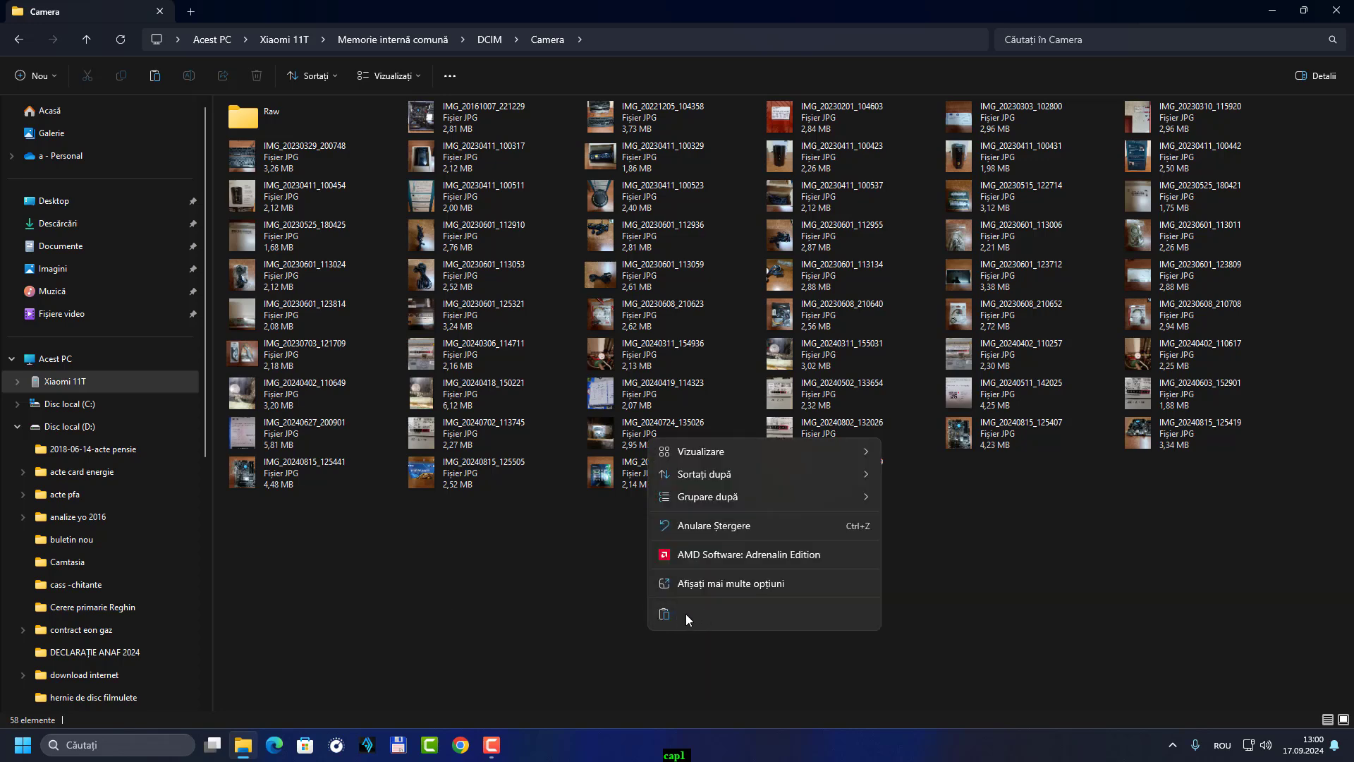
pyautogui.click(742, 588)
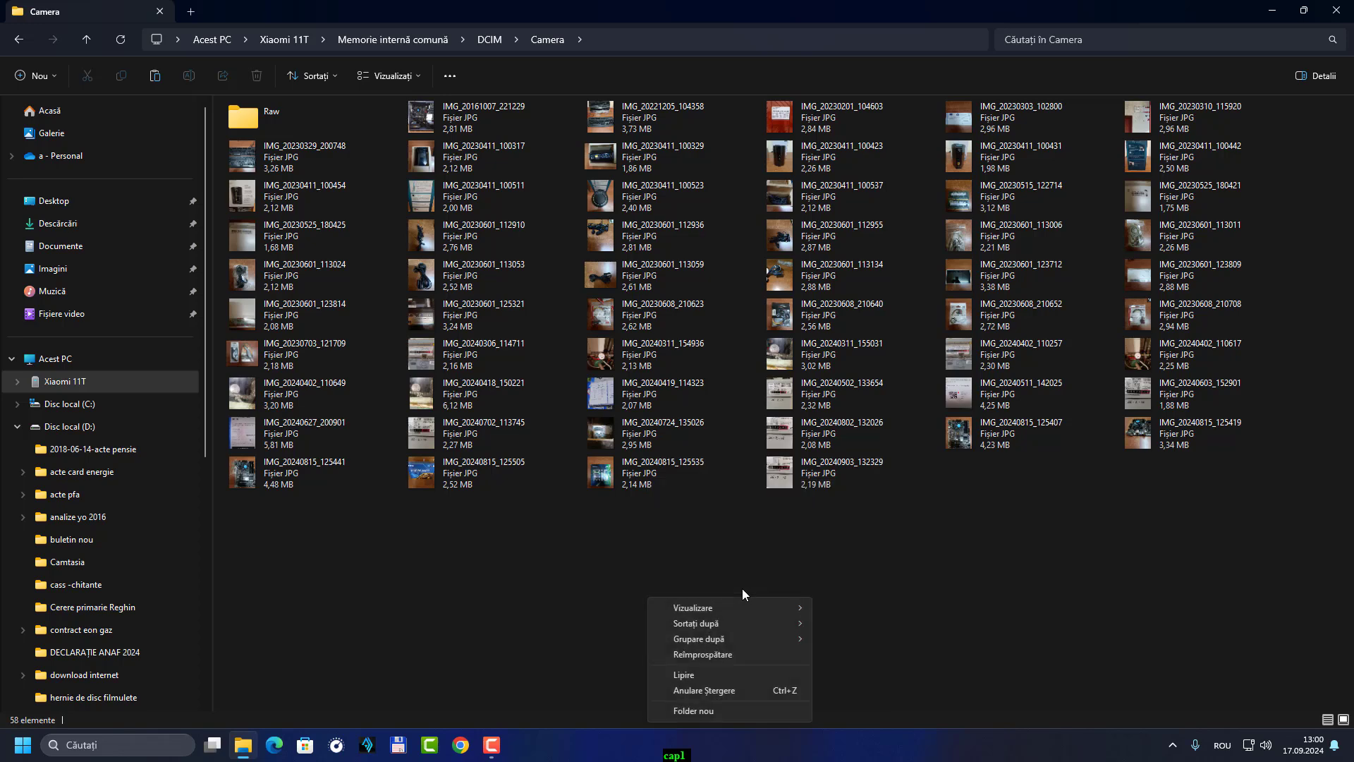
pyautogui.click(687, 675)
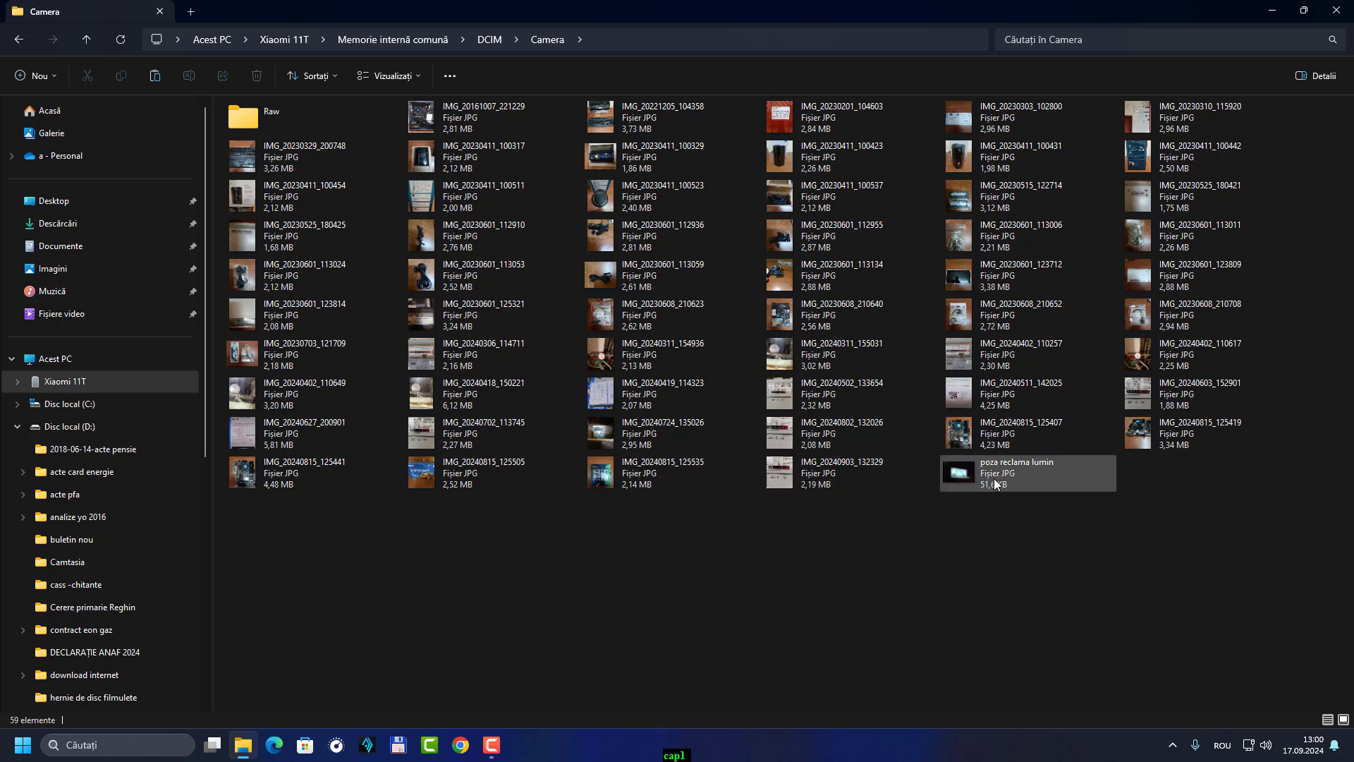
# - View the pasted image "poza reclama lumin" from the phone's Camera folder and close the viewer
pyautogui.doubleClick(1012, 478)
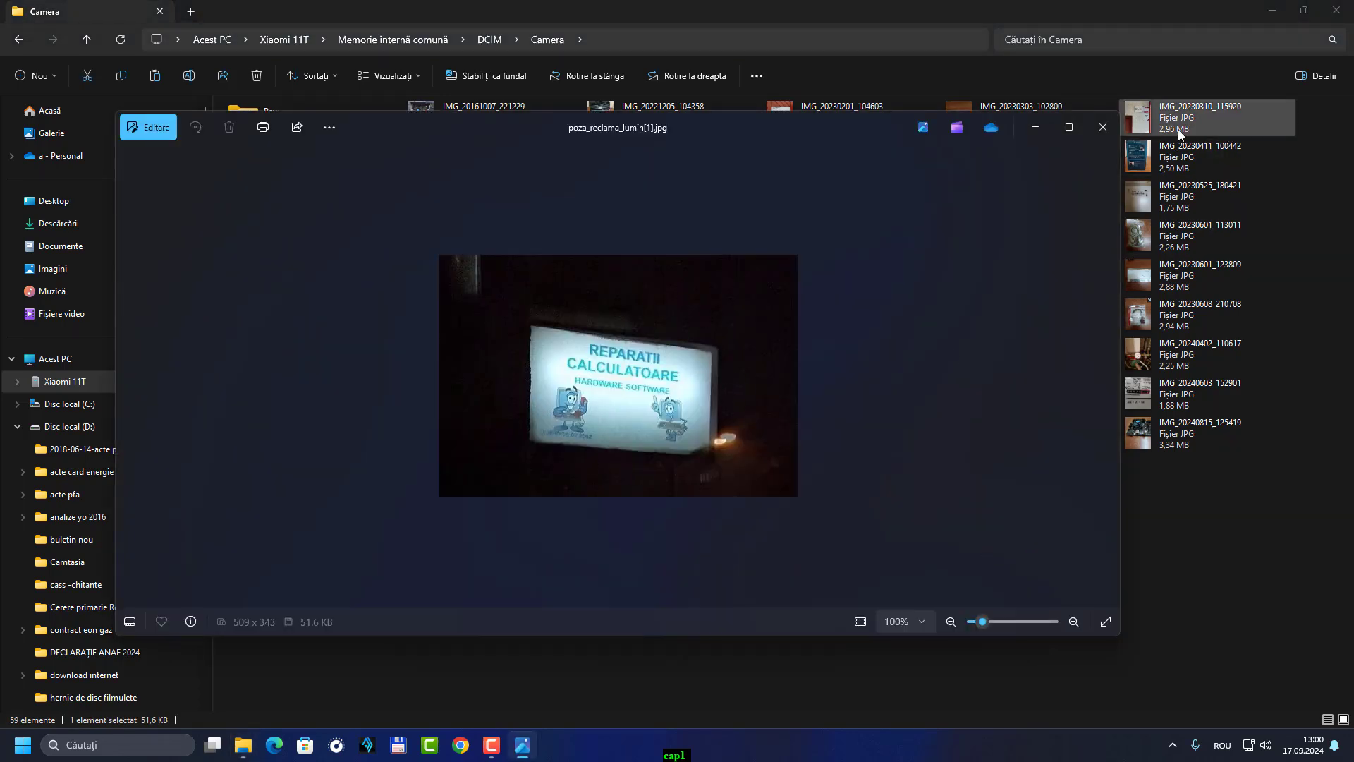
pyautogui.click(1094, 141)
pyautogui.click(1045, 560)
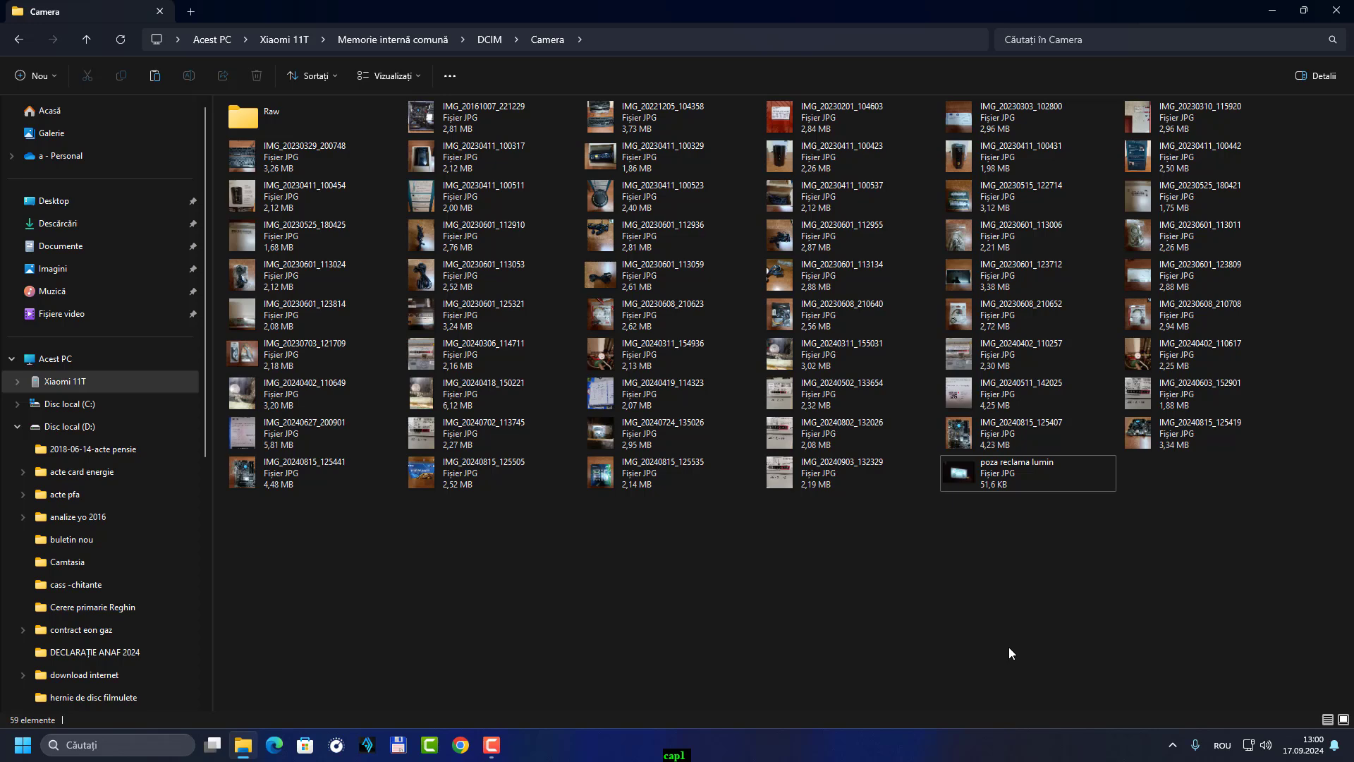
pyautogui.click(87, 426)
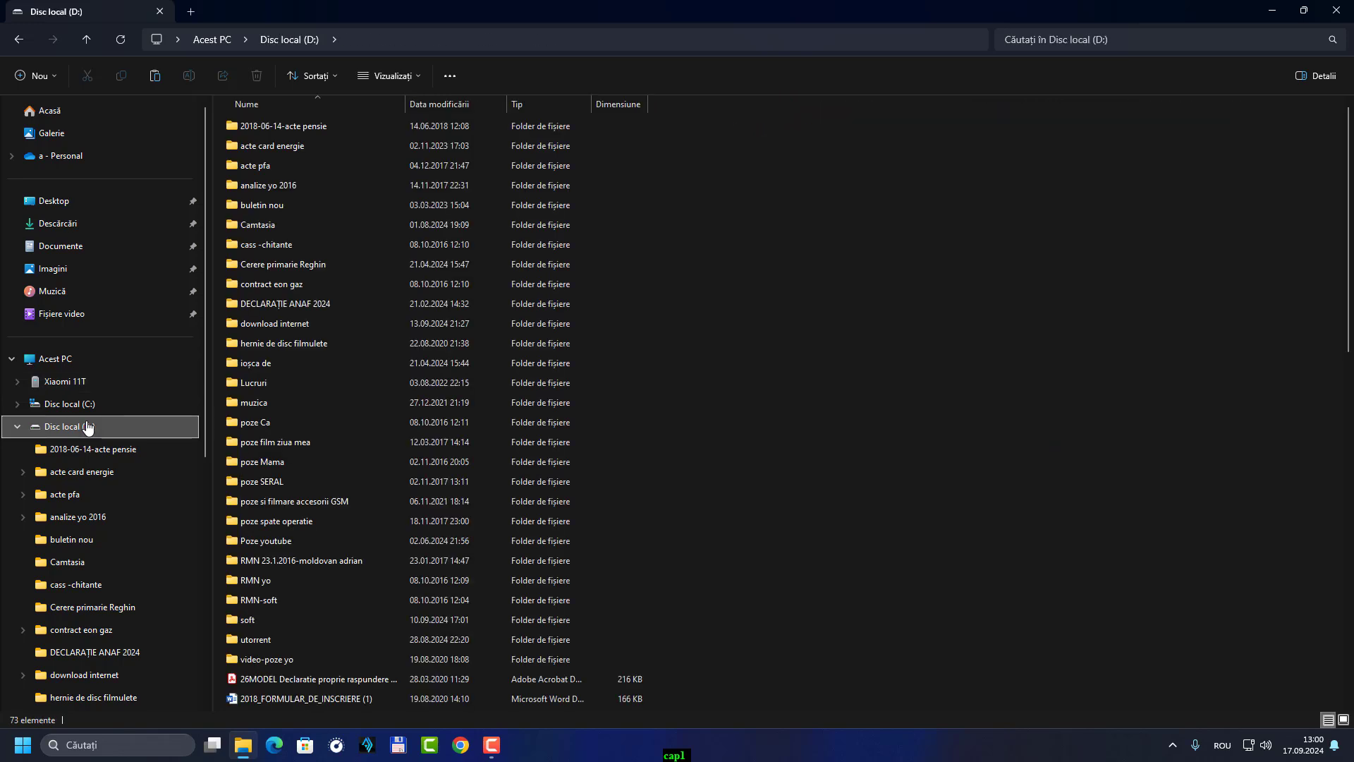
pyautogui.click(78, 384)
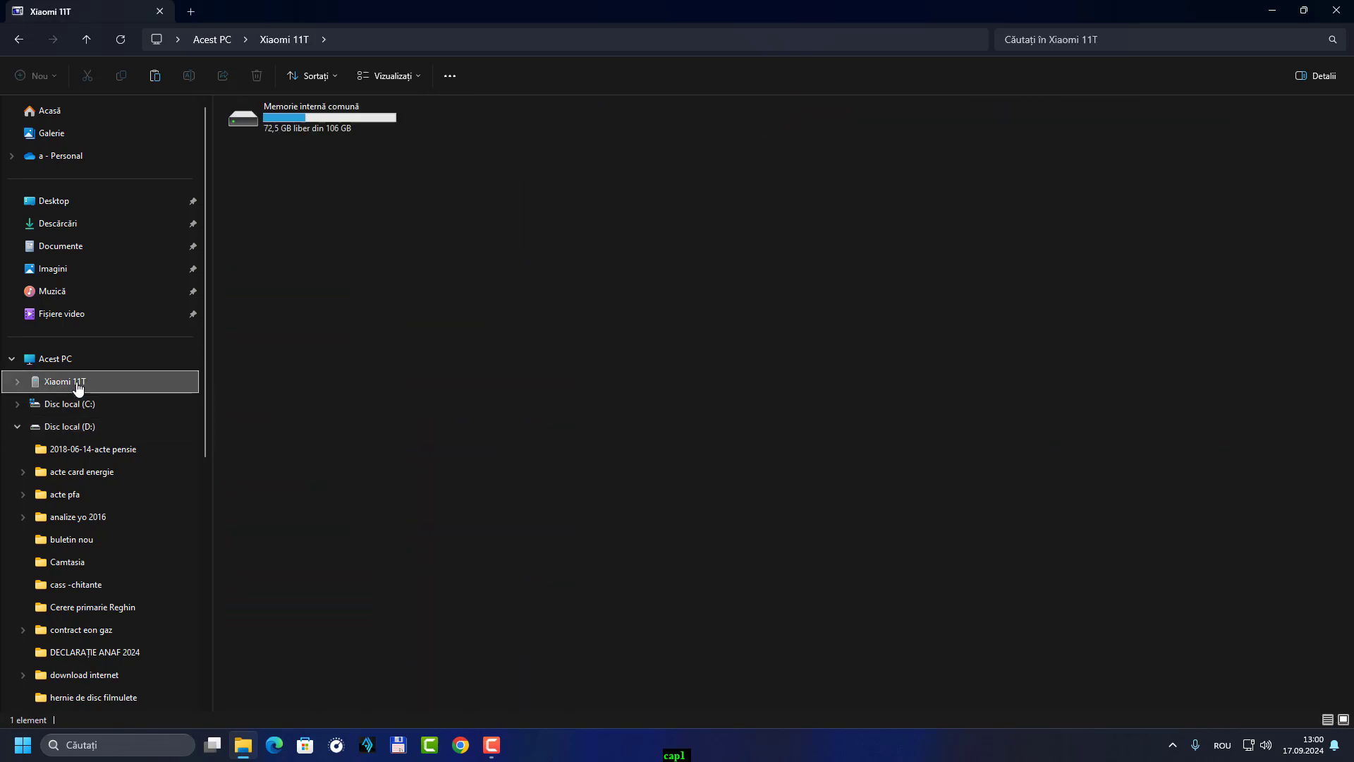
pyautogui.click(79, 430)
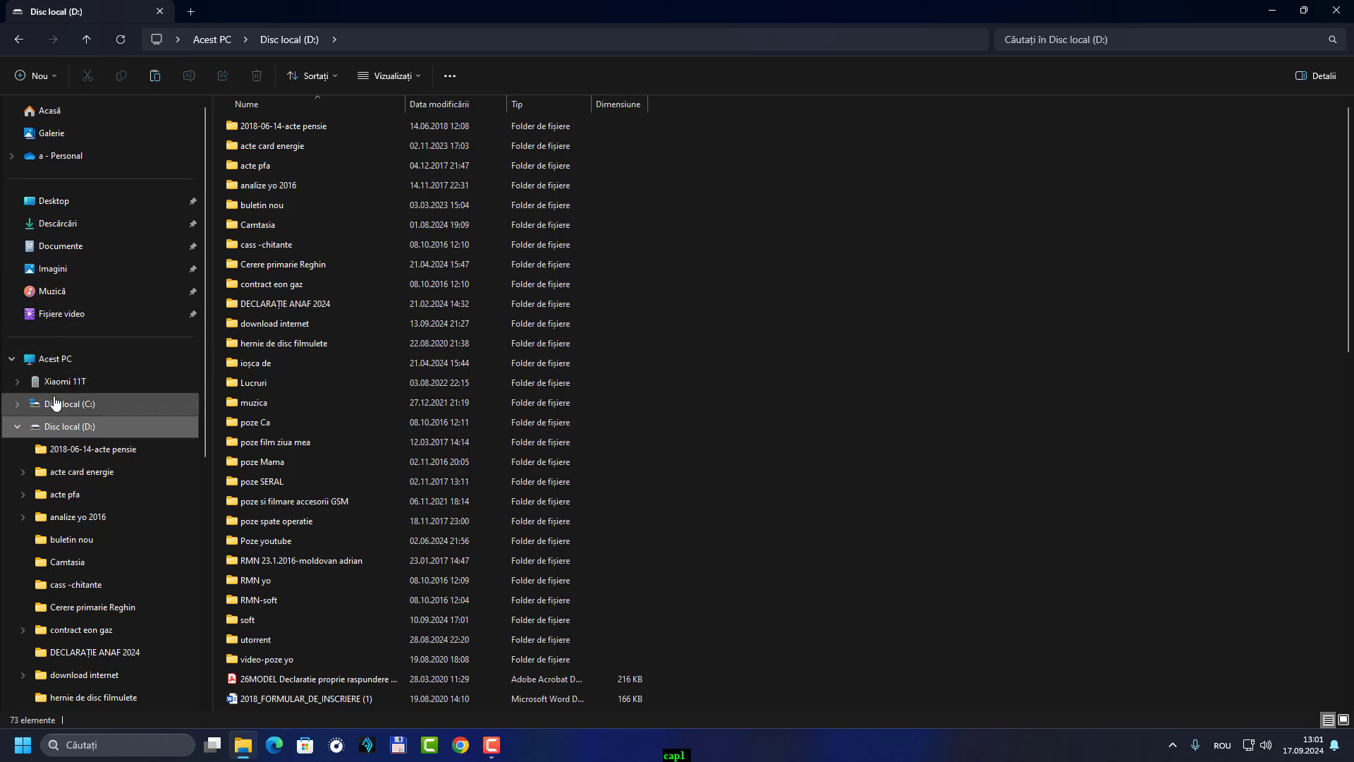
# - Return to the phone's DCIM > Camera folder and look at the extended options for pasting there, without choosing one
pyautogui.click(71, 382)
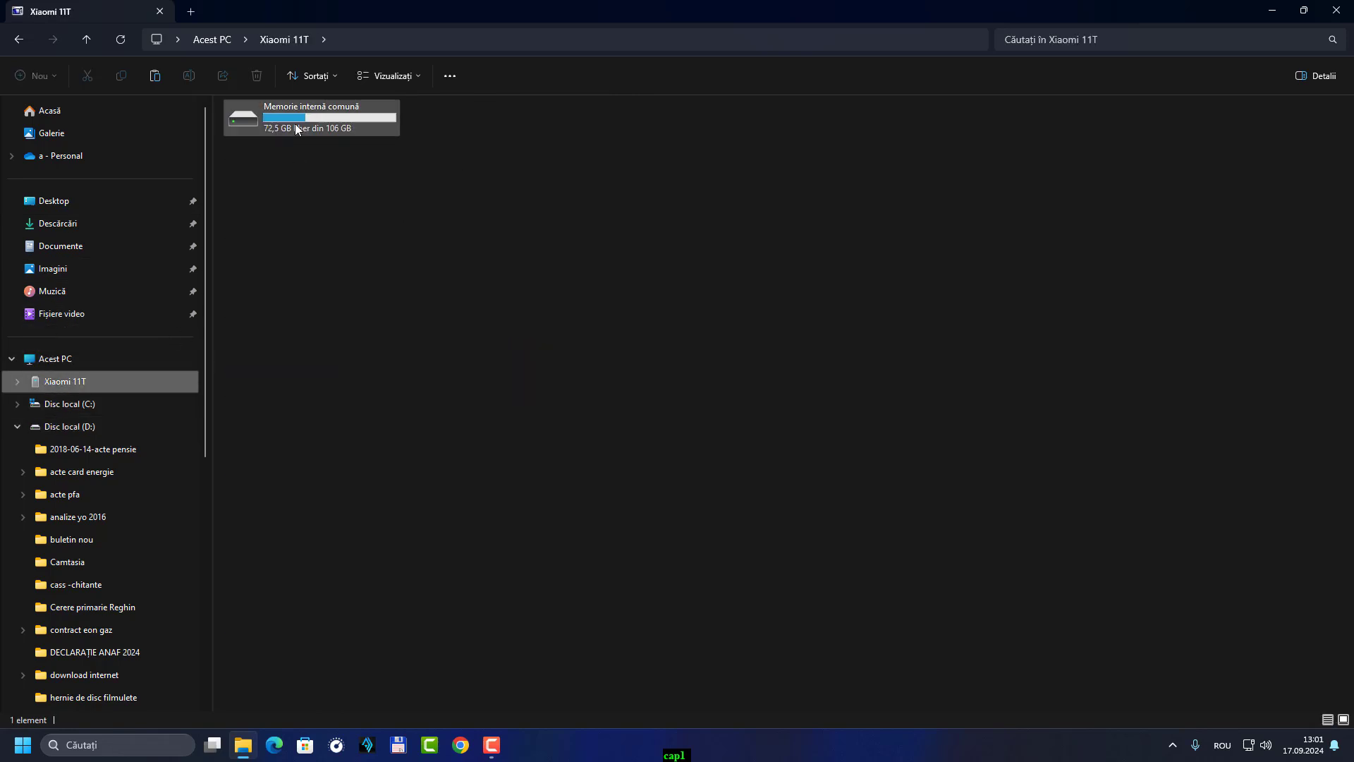
pyautogui.doubleClick(296, 129)
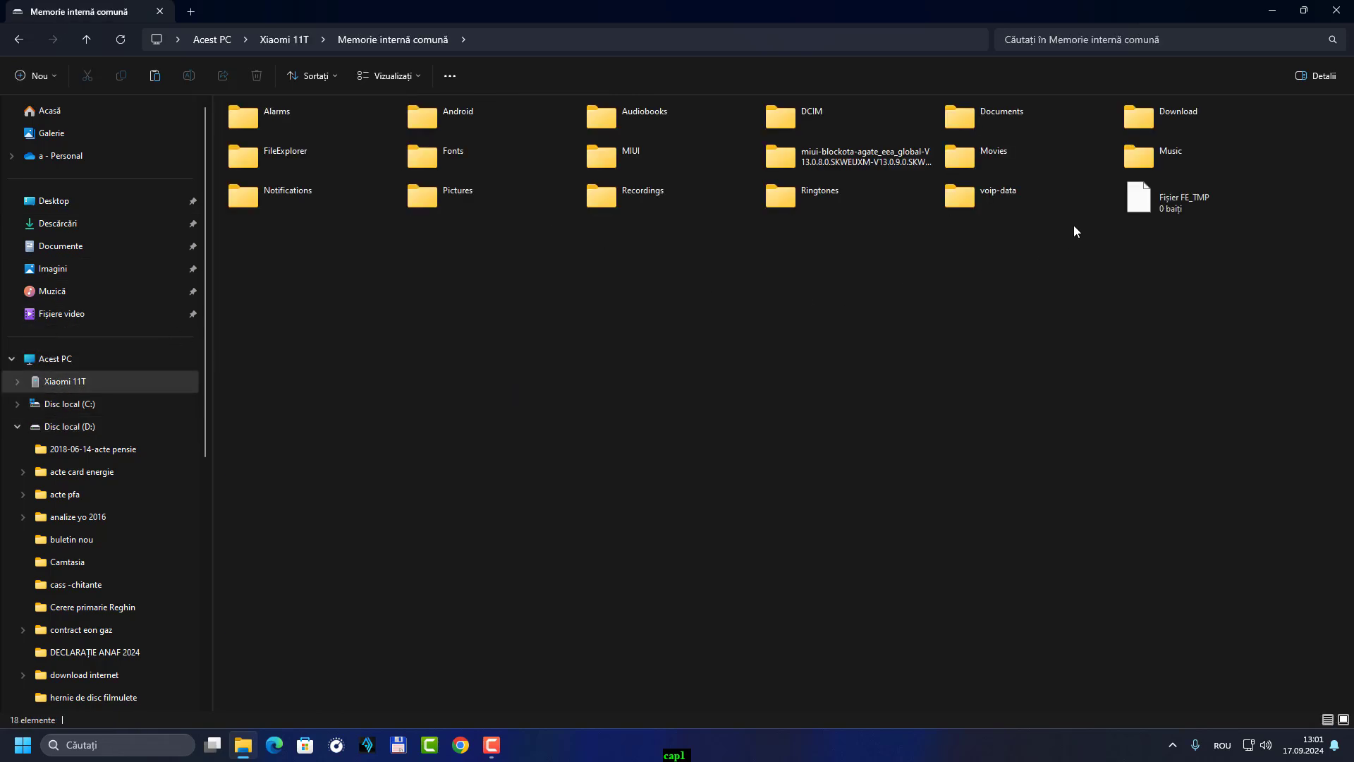
pyautogui.doubleClick(806, 121)
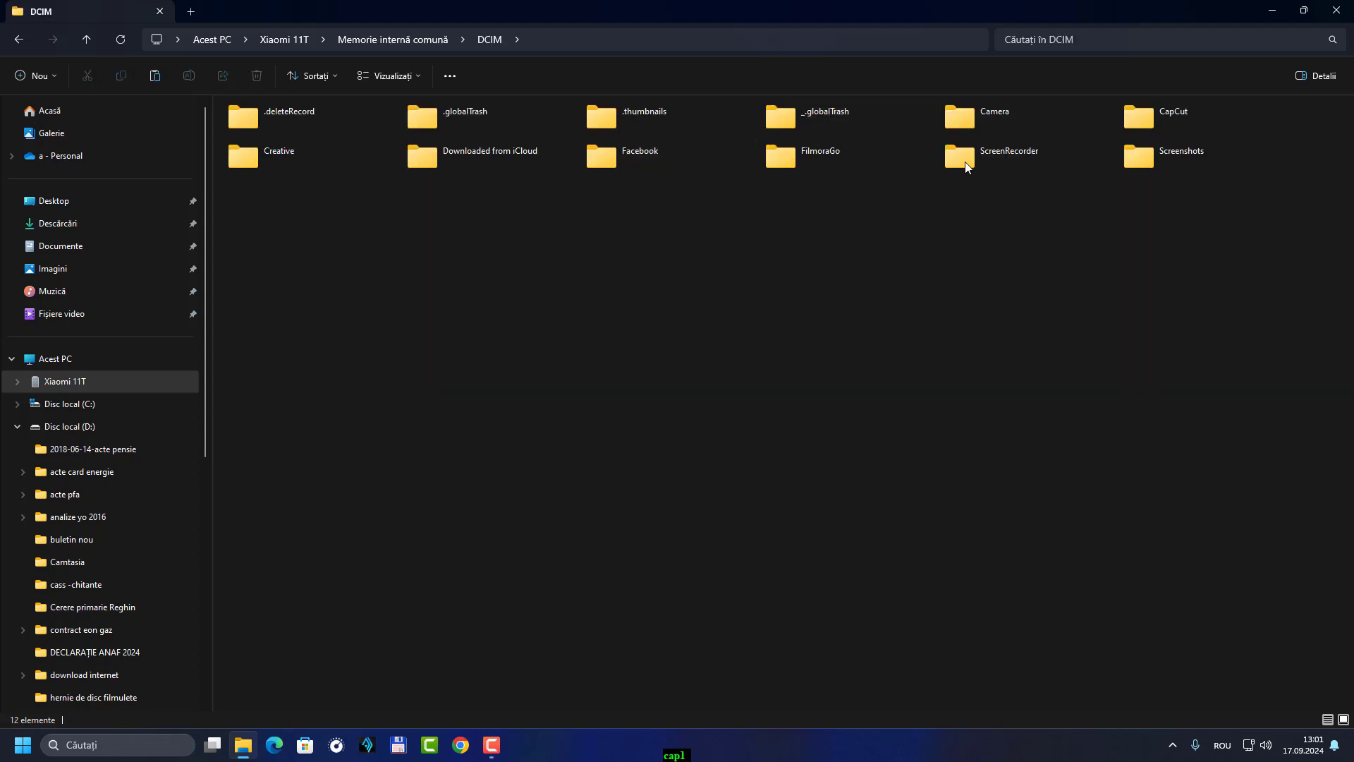
pyautogui.doubleClick(996, 115)
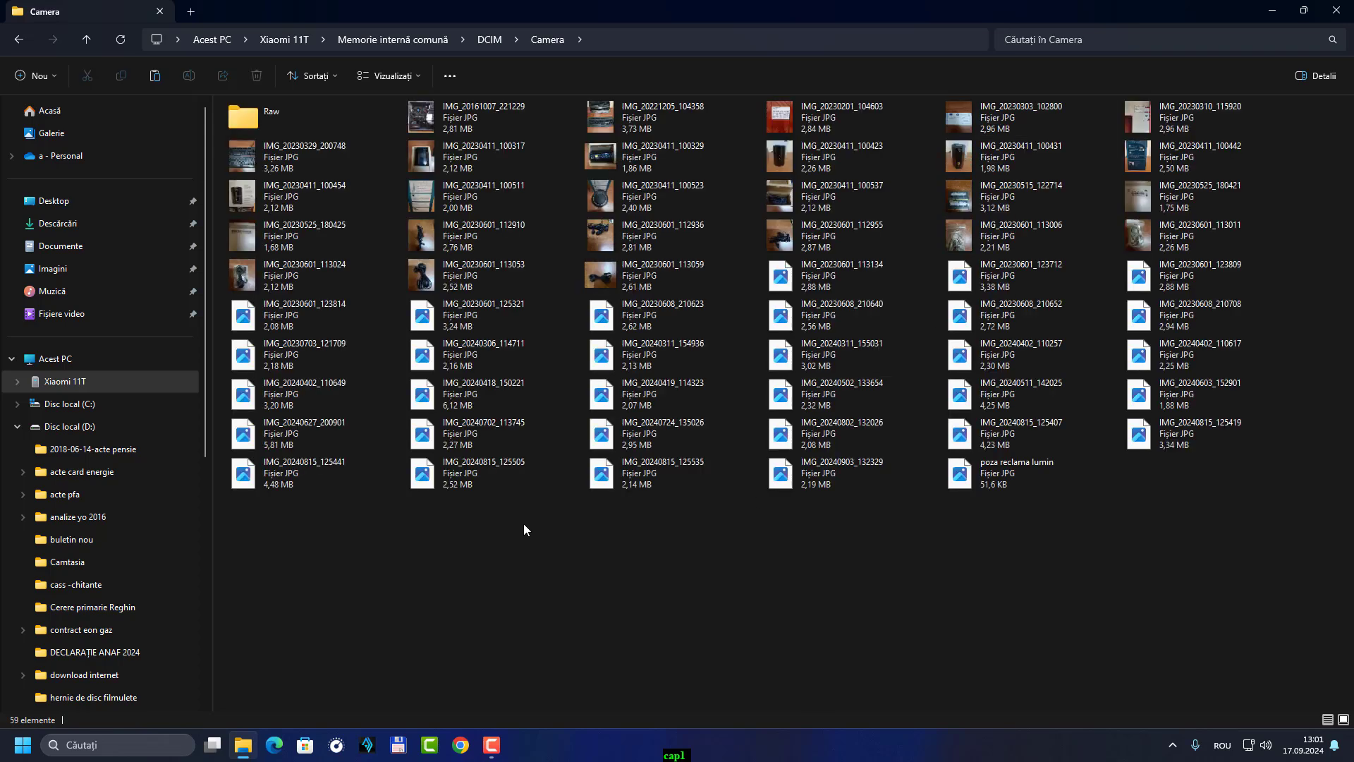
pyautogui.rightClick(523, 612)
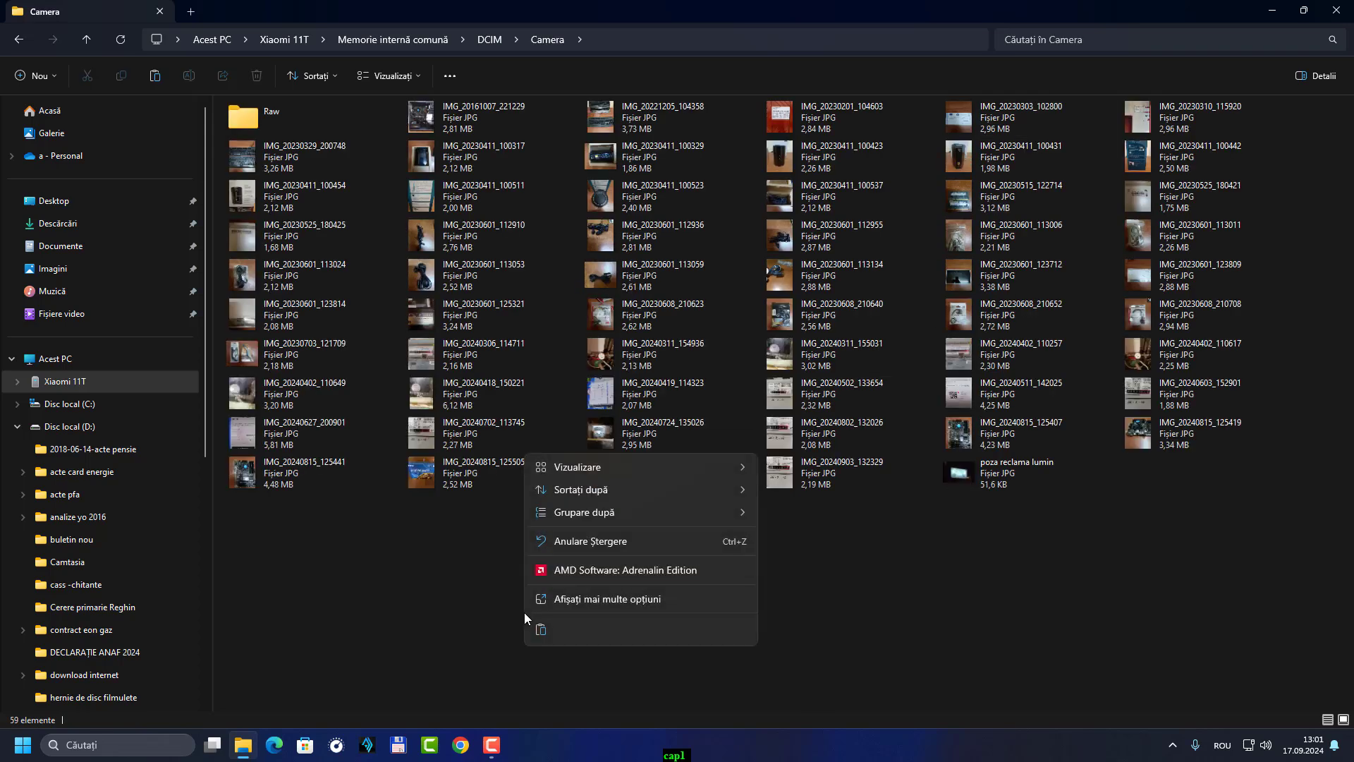
pyautogui.click(638, 600)
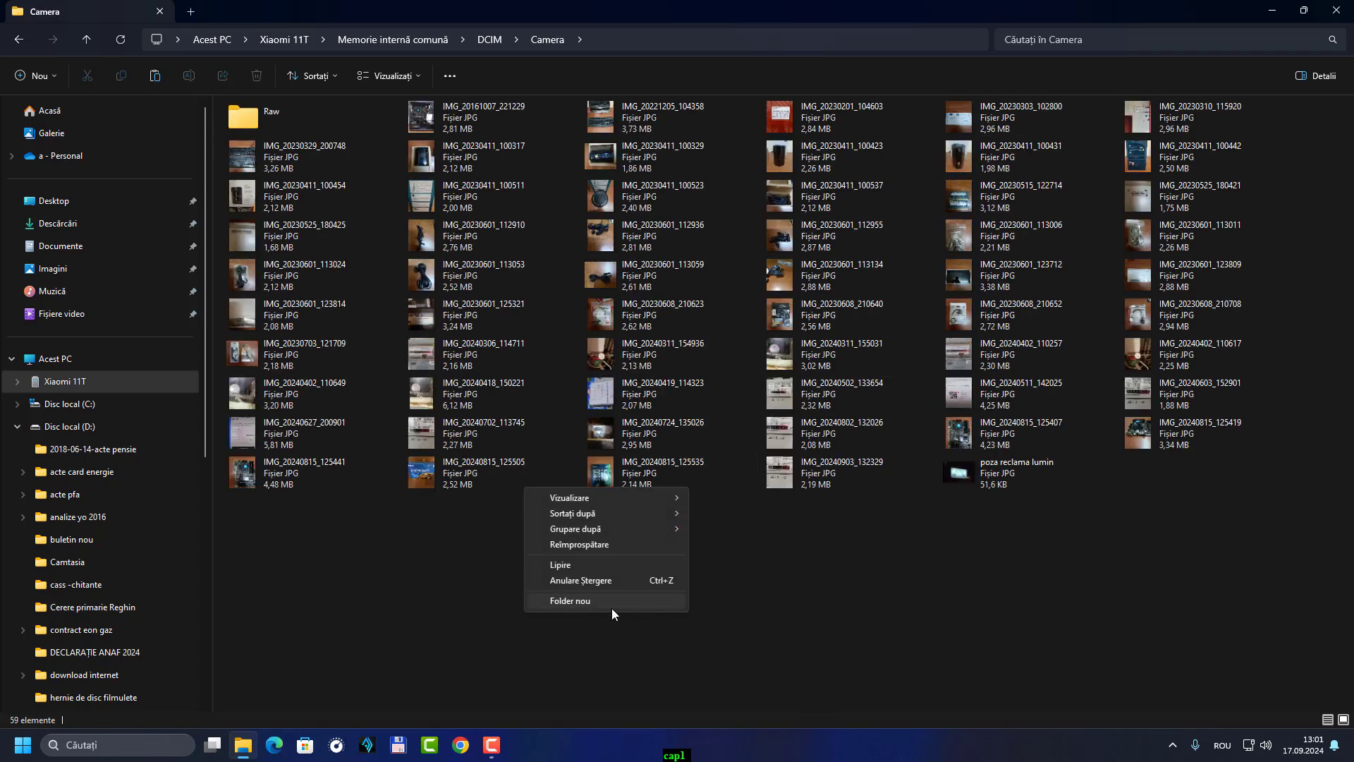
pyautogui.click(398, 594)
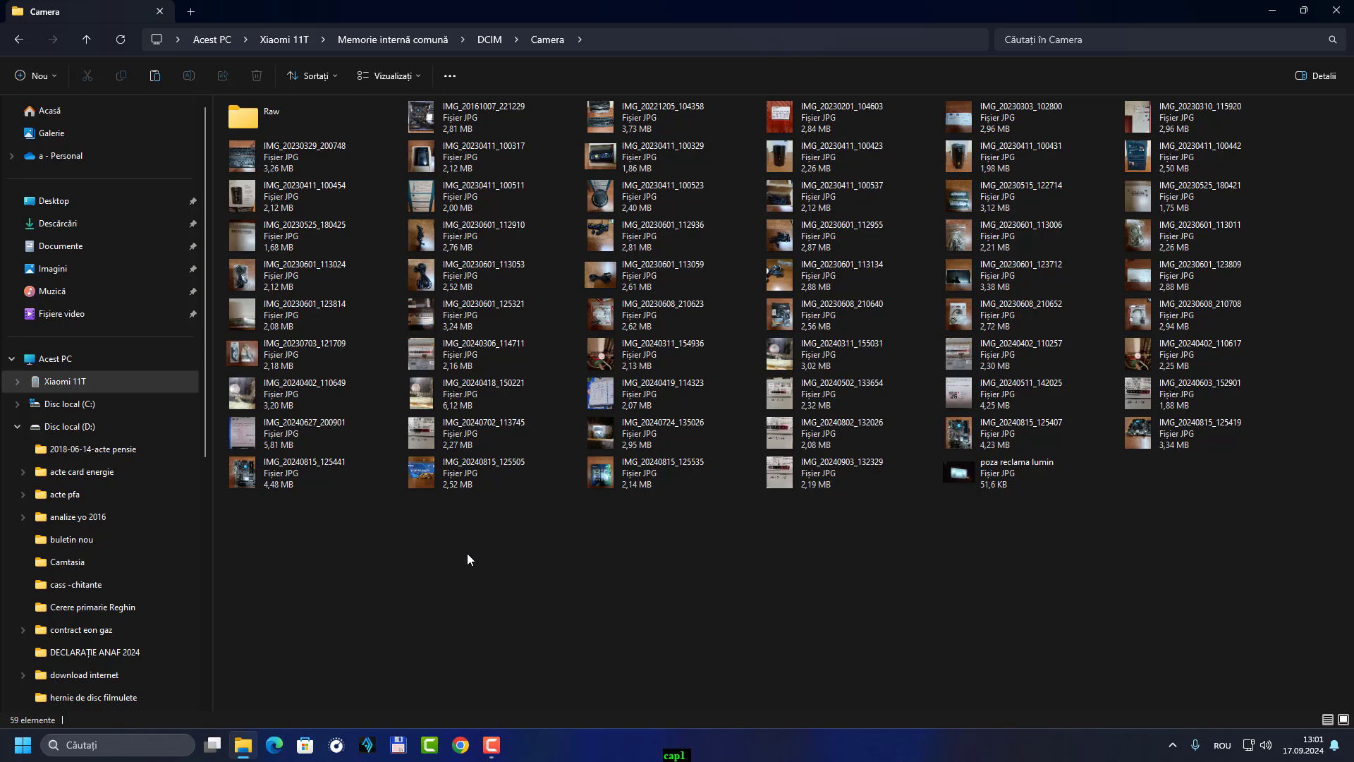
# - Copy the song "Sandra - Celebrate Your Life_(song365.cc)" from the muzica > disco 80, folder on drive D
pyautogui.press('BackSpace')
pyautogui.press('BackSpace')
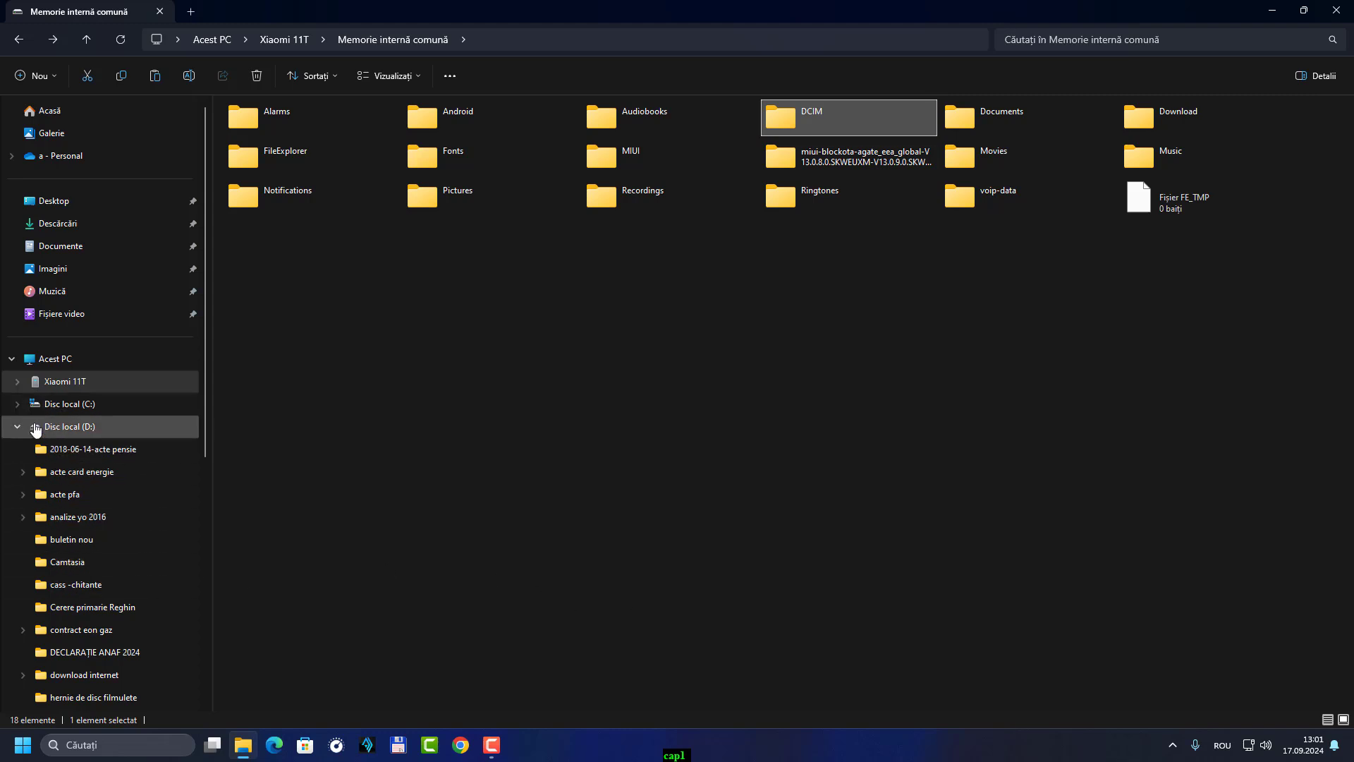
pyautogui.scroll(-3, 106, 613)
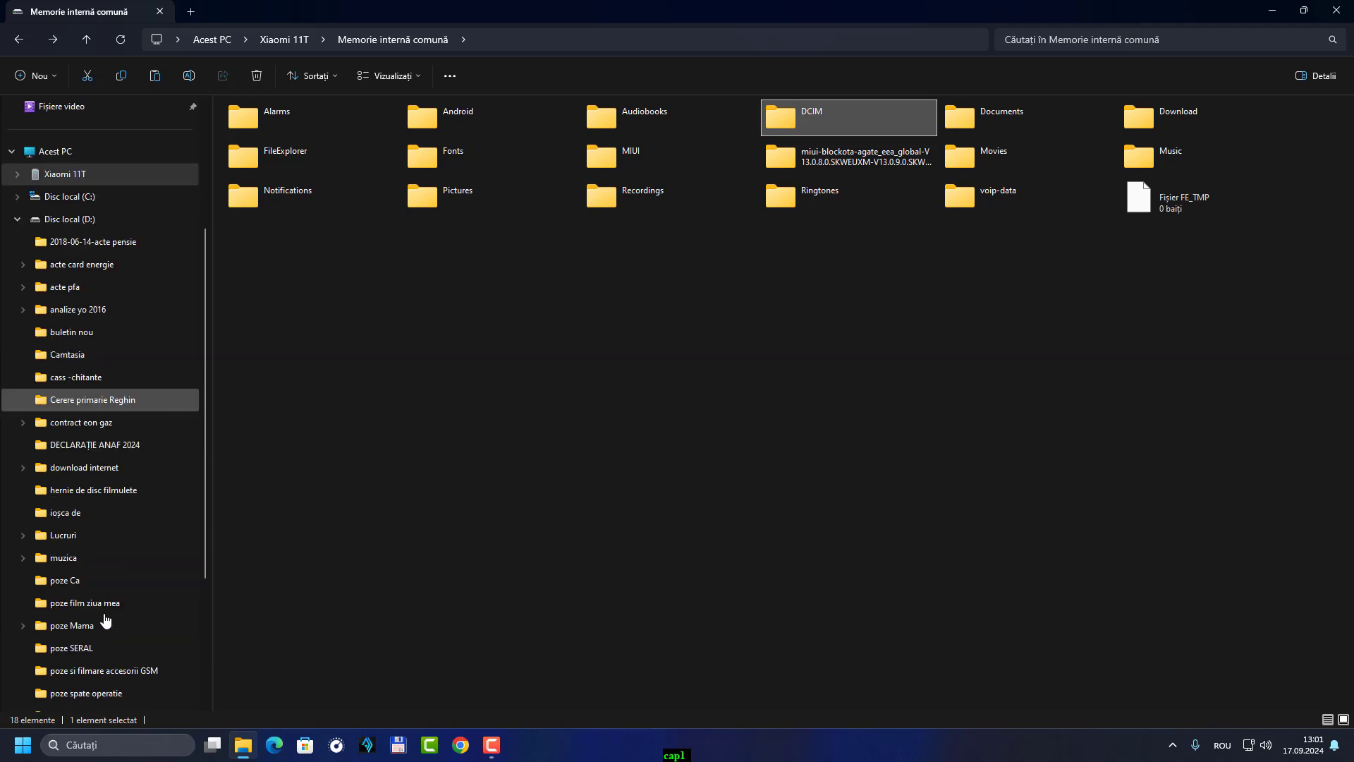
pyautogui.click(67, 559)
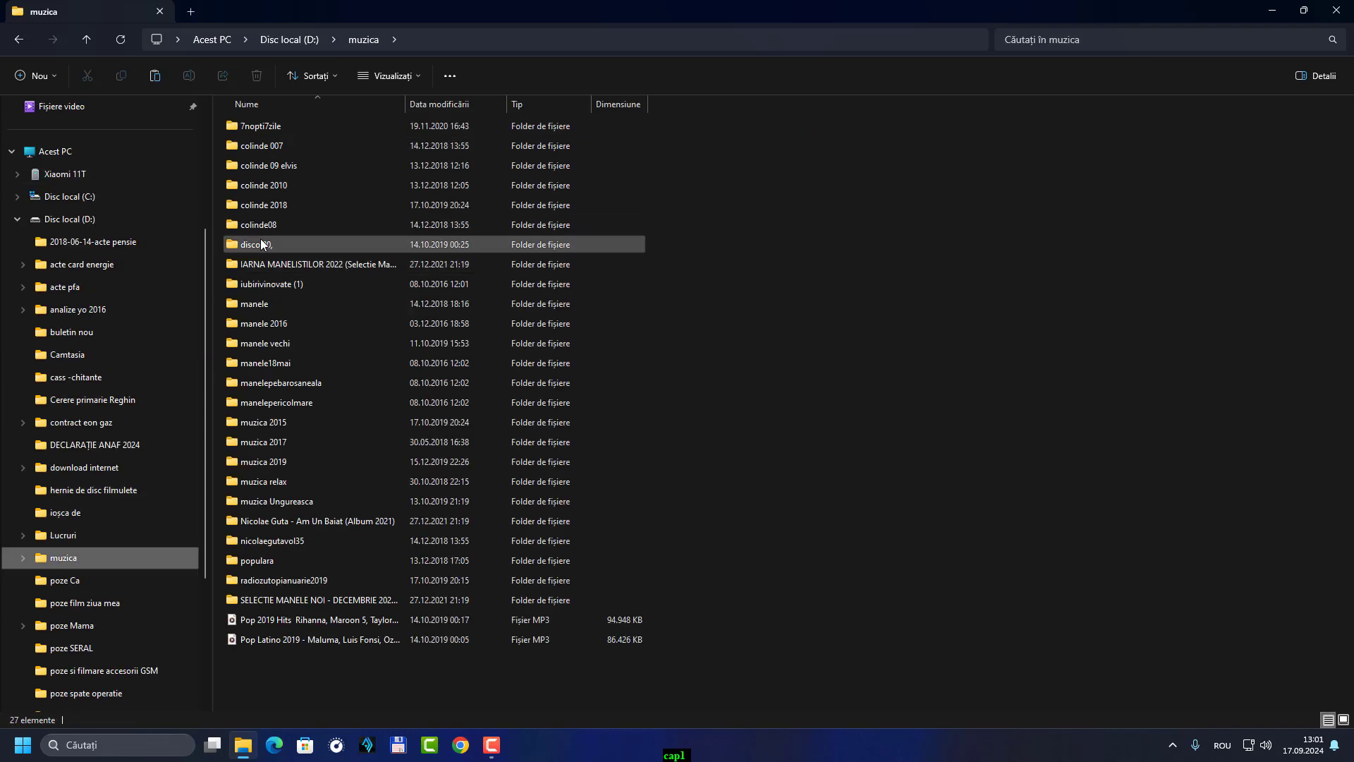
pyautogui.doubleClick(259, 244)
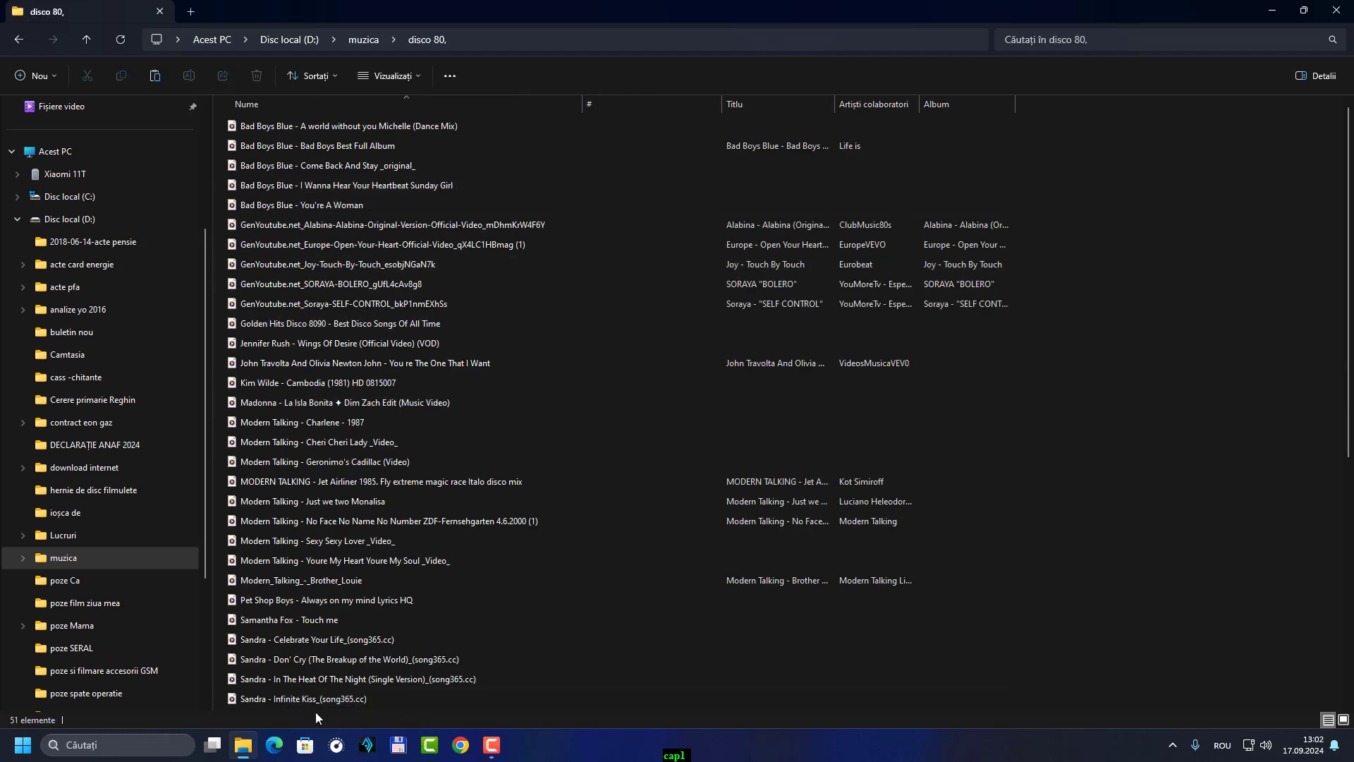
pyautogui.rightClick(315, 640)
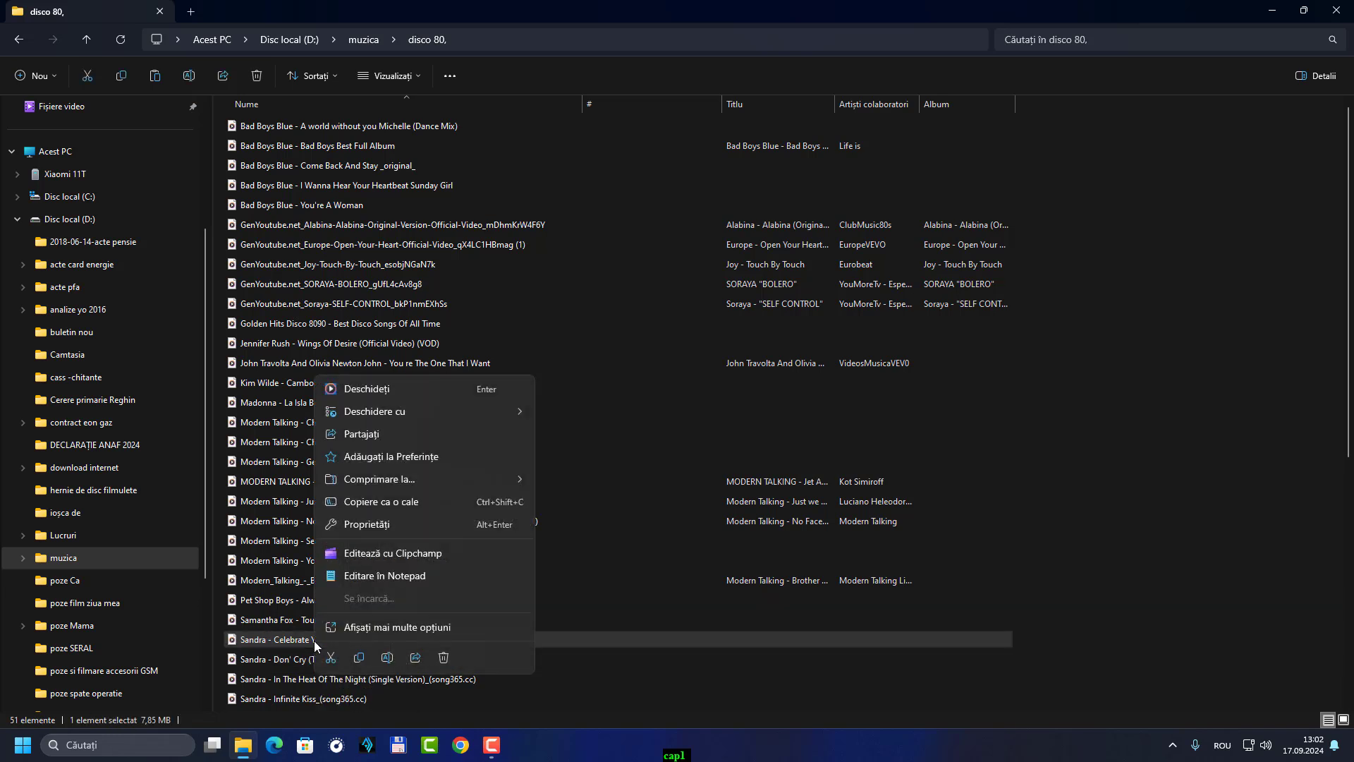
pyautogui.click(403, 624)
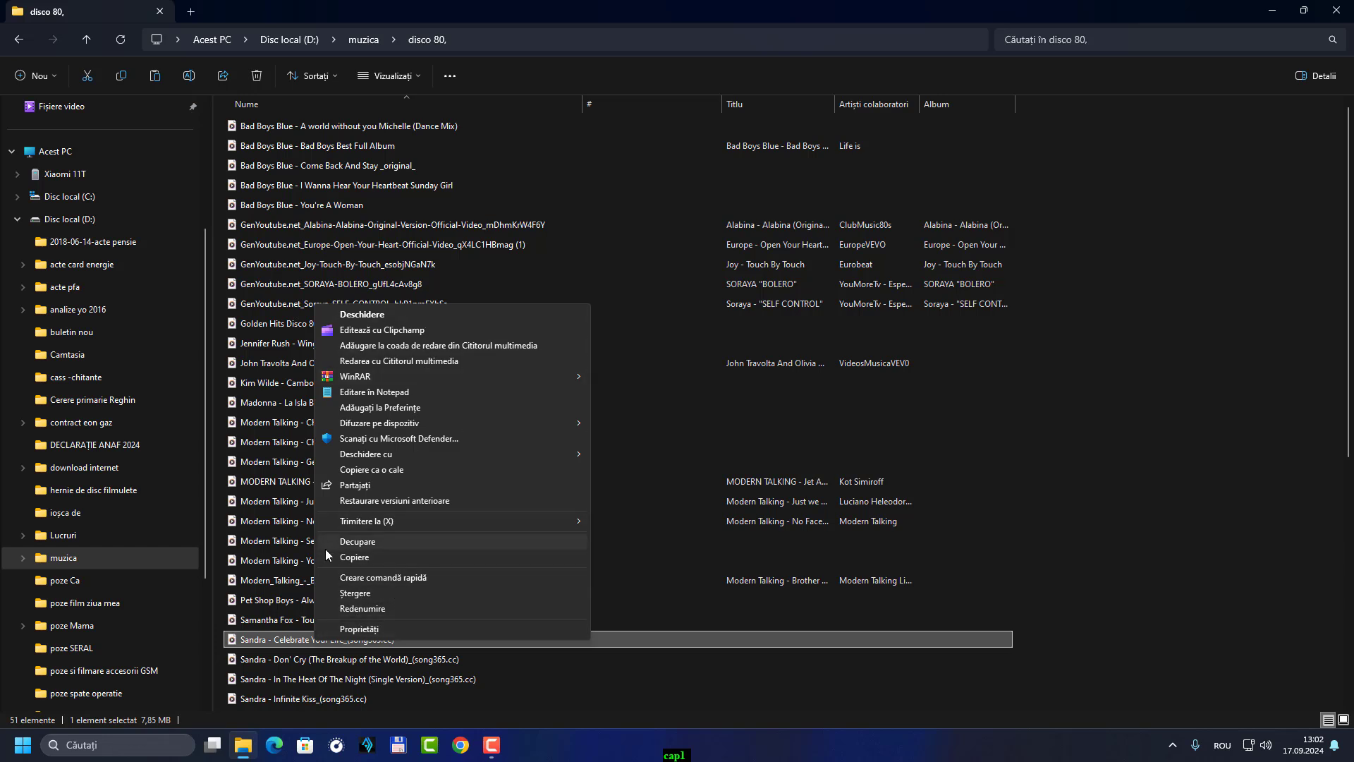
pyautogui.click(359, 558)
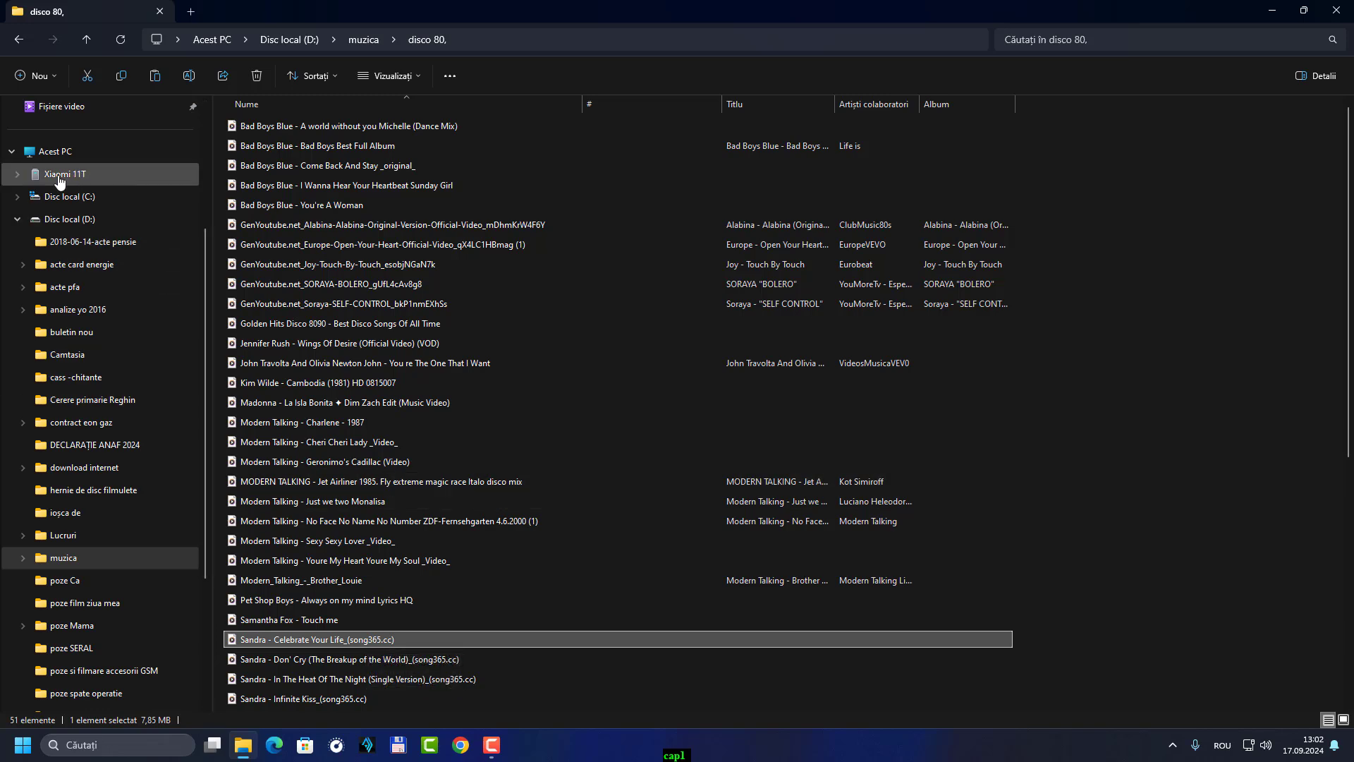
# - Paste the copied Sandra song into the Ringtones folder of the Xiaomi 11T's internal storage
pyautogui.scroll(3, 154, 237)
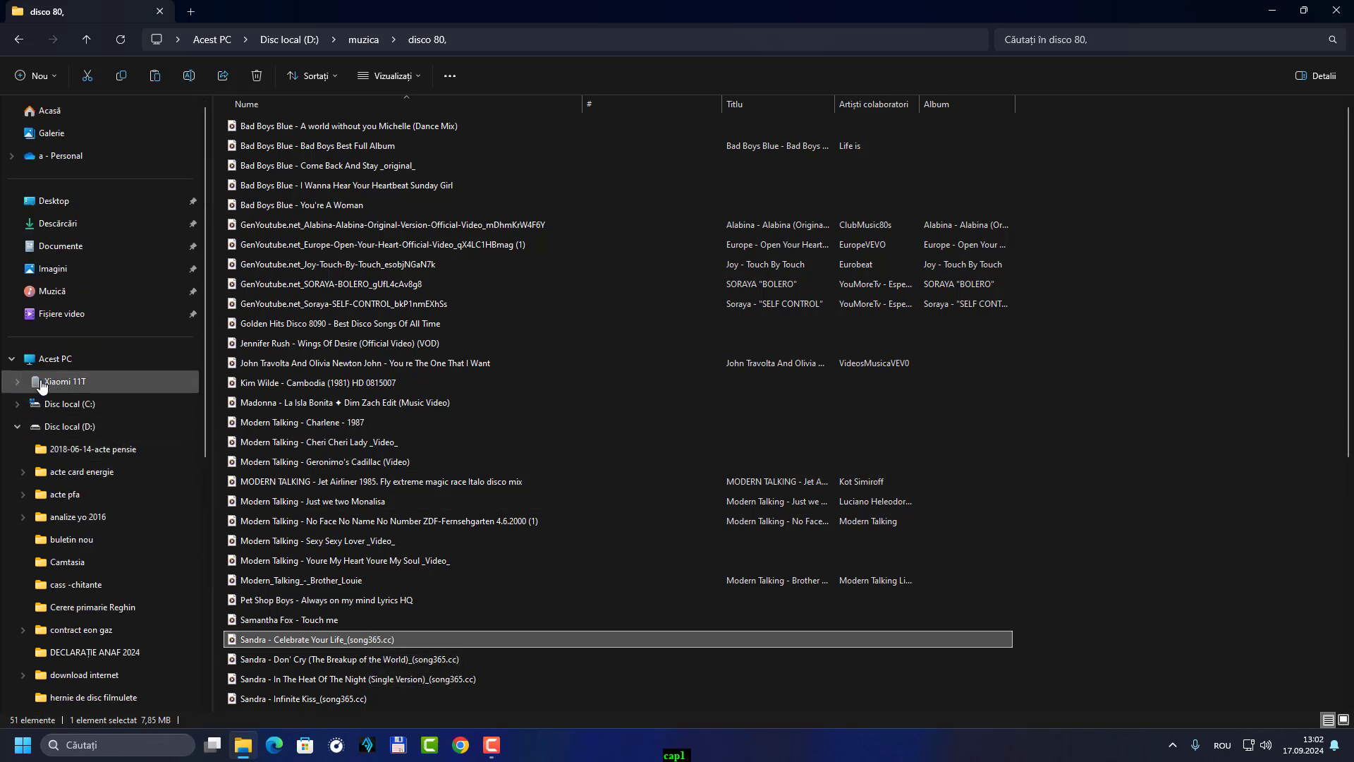
pyautogui.click(71, 381)
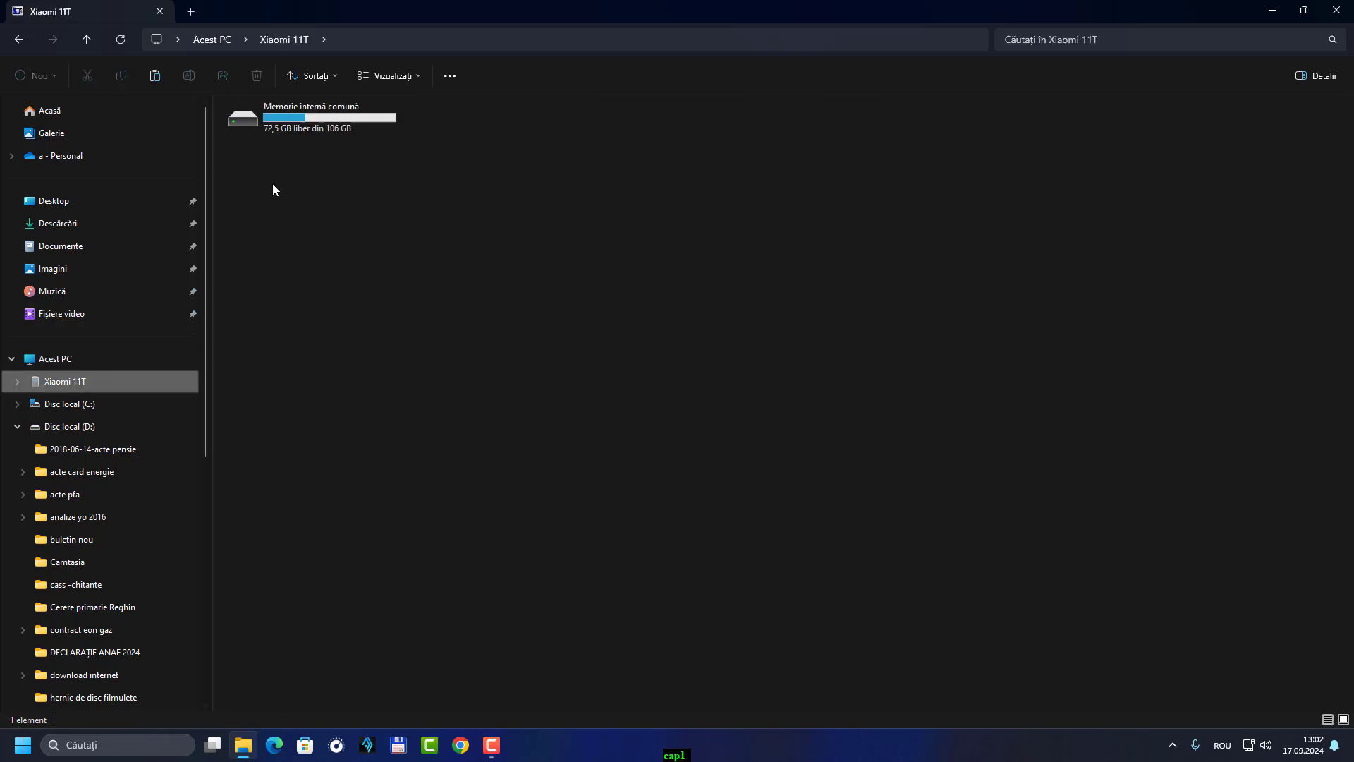
pyautogui.doubleClick(311, 116)
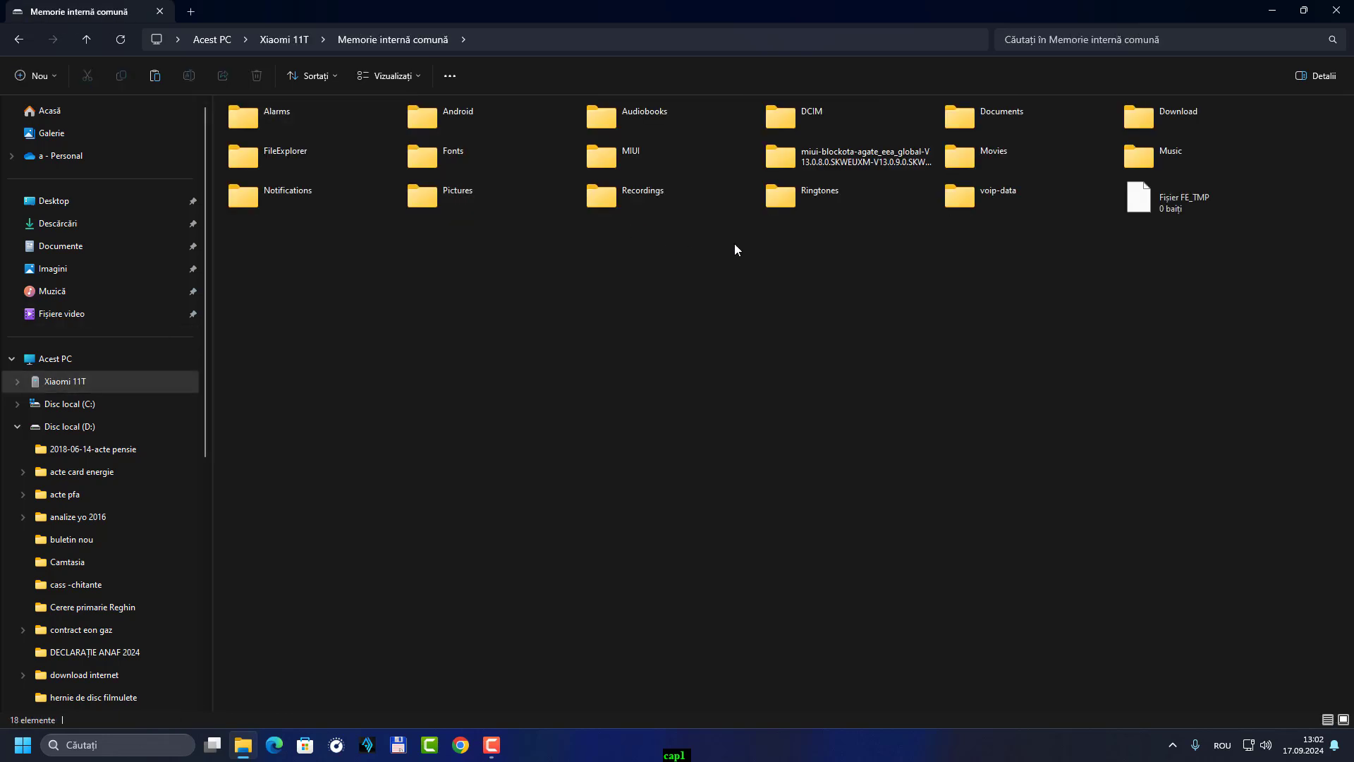
pyautogui.doubleClick(812, 197)
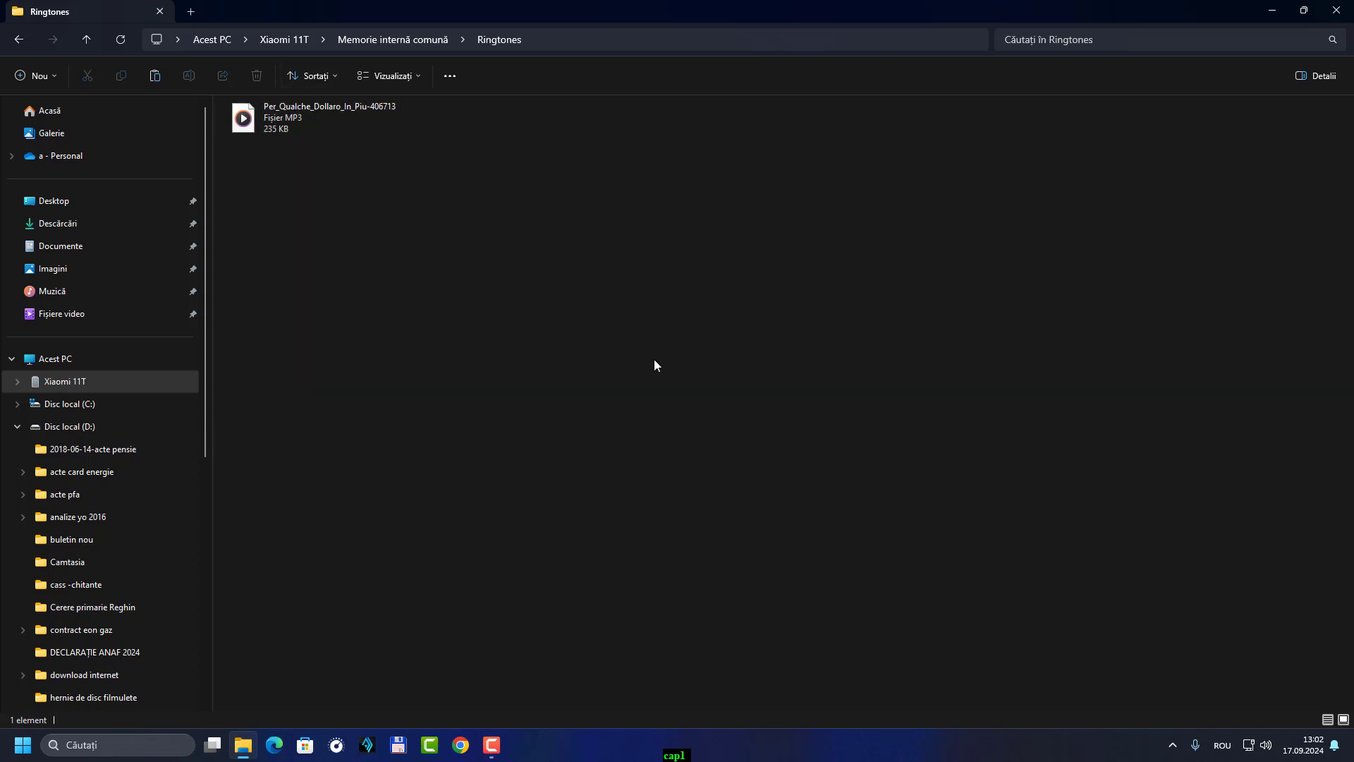
pyautogui.rightClick(631, 187)
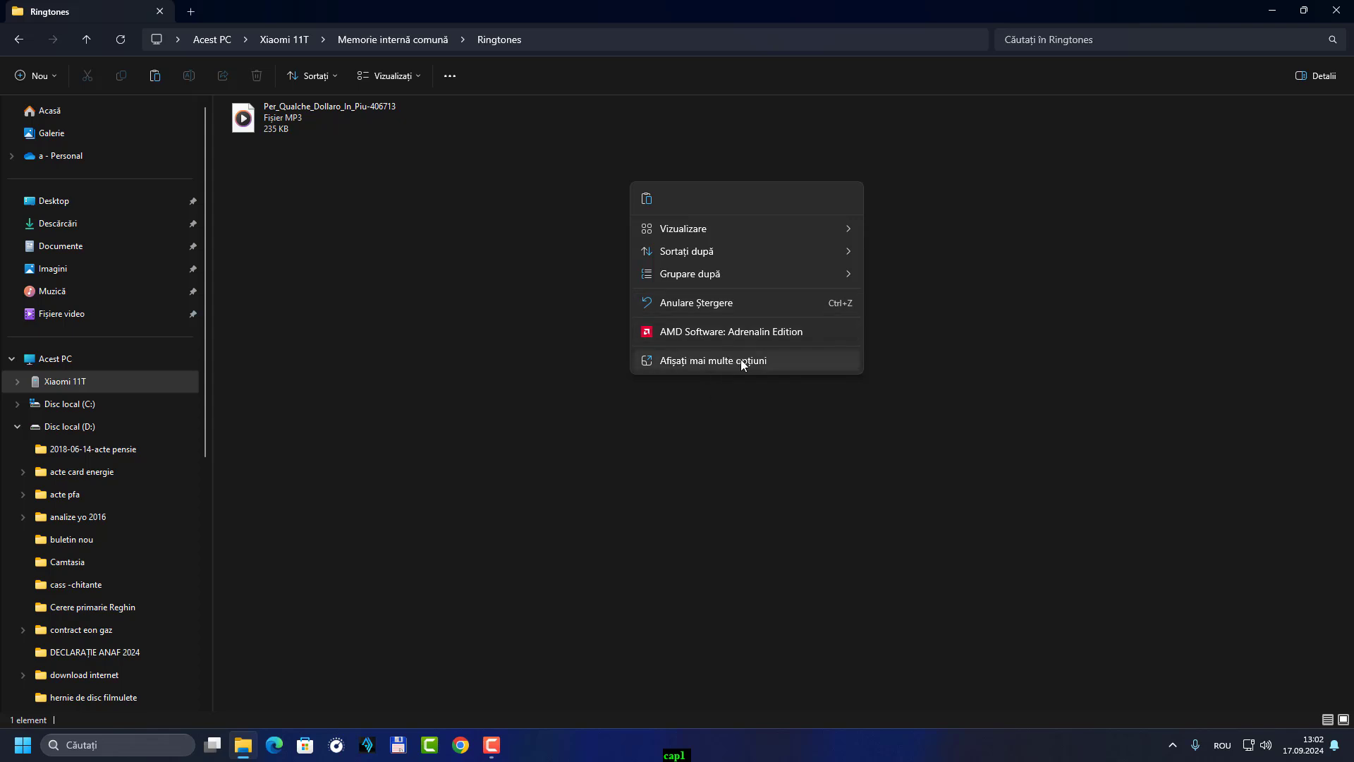
pyautogui.click(741, 360)
pyautogui.click(684, 259)
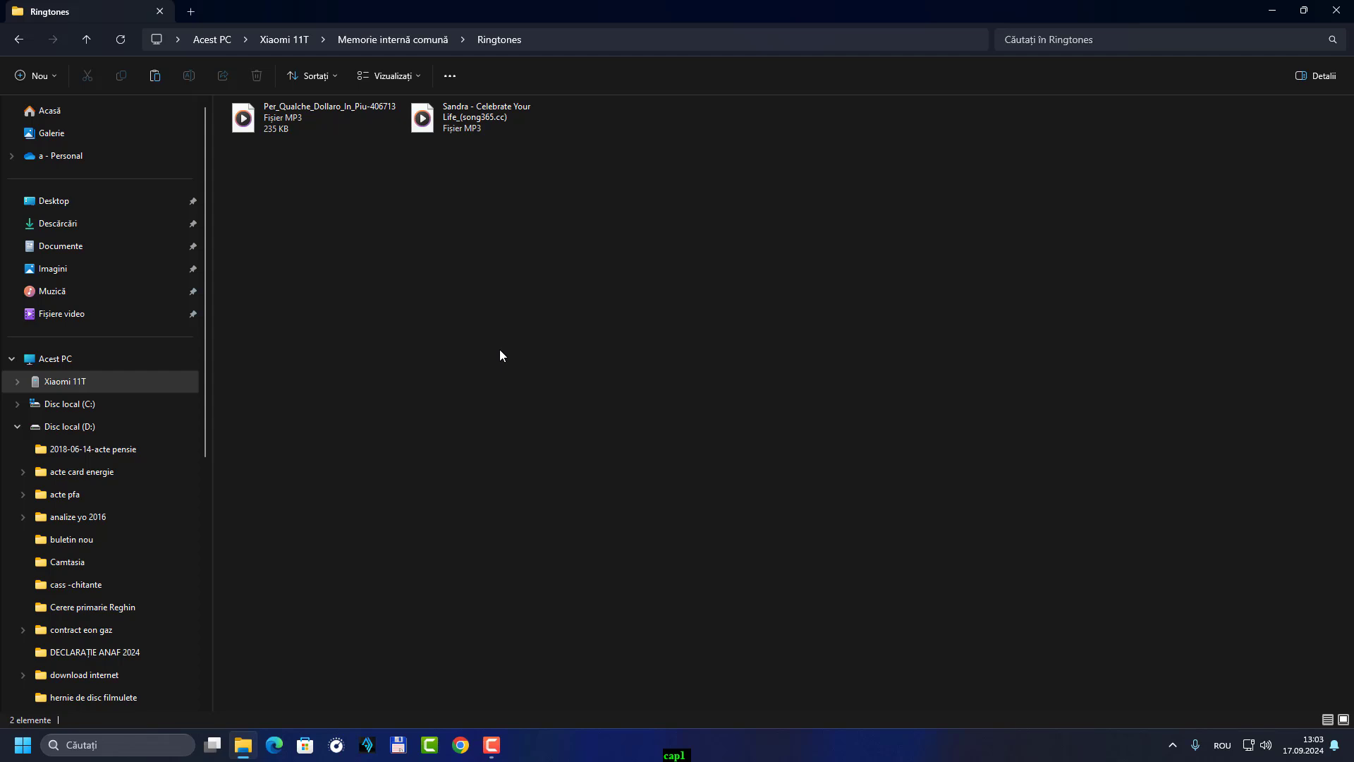
# - Paste the same Sandra song into the Download folder of the phone's internal storage as well
pyautogui.click(18, 42)
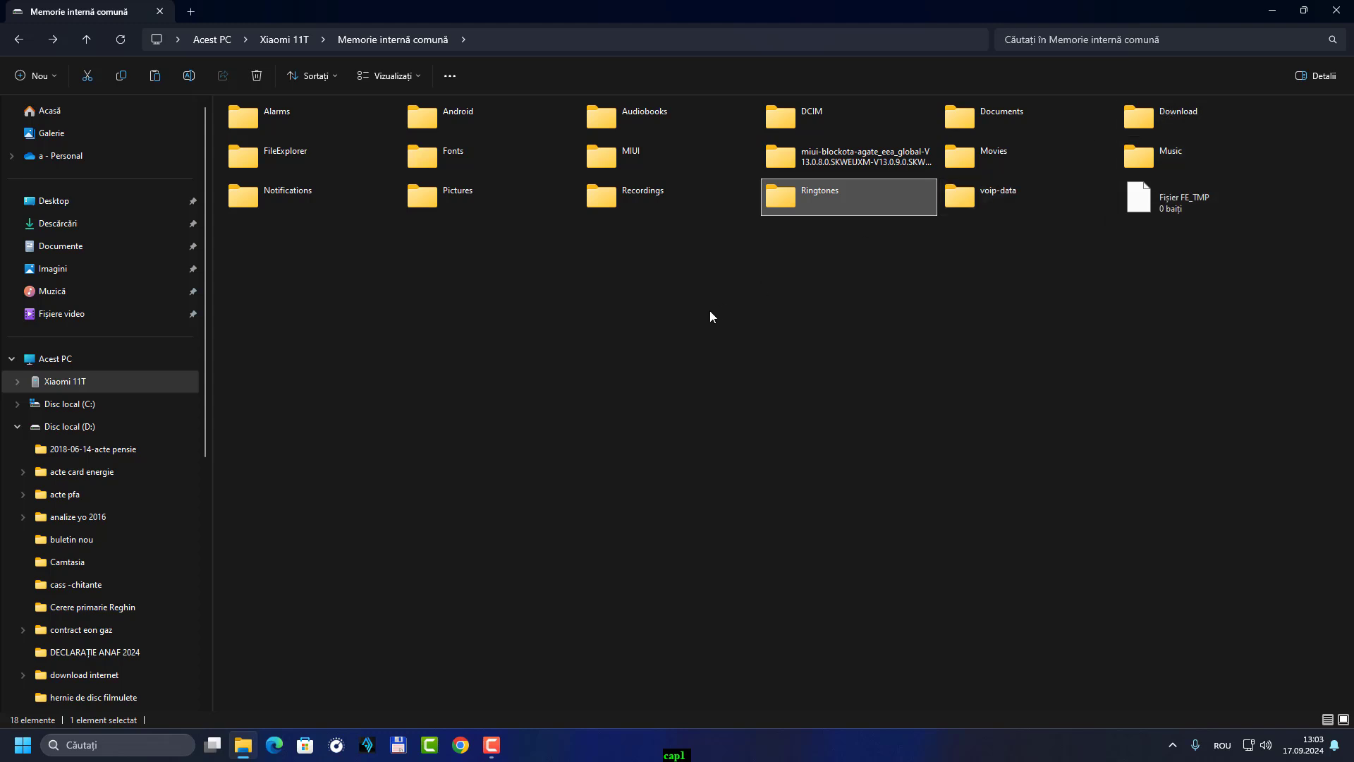
pyautogui.click(1162, 117)
pyautogui.doubleClick(1162, 117)
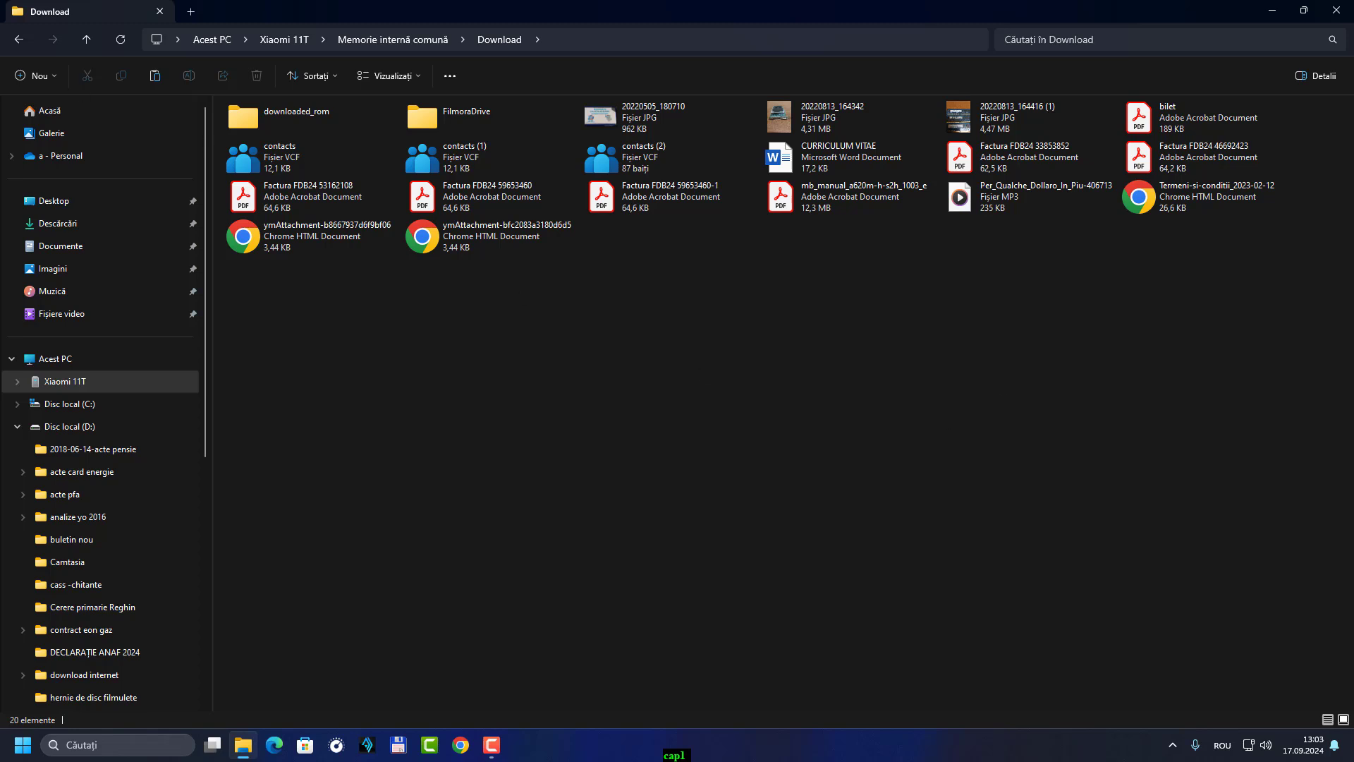
pyautogui.click(18, 44)
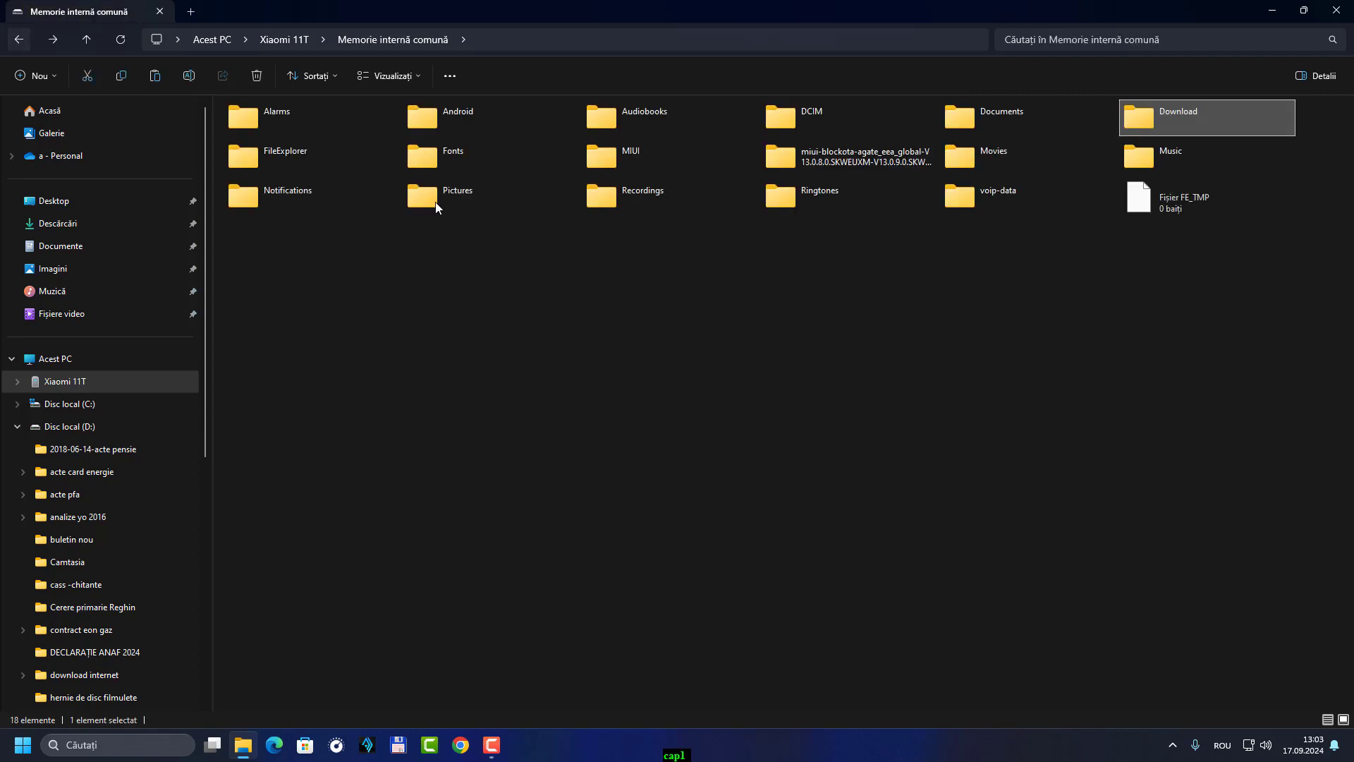
pyautogui.doubleClick(1208, 112)
pyautogui.rightClick(609, 351)
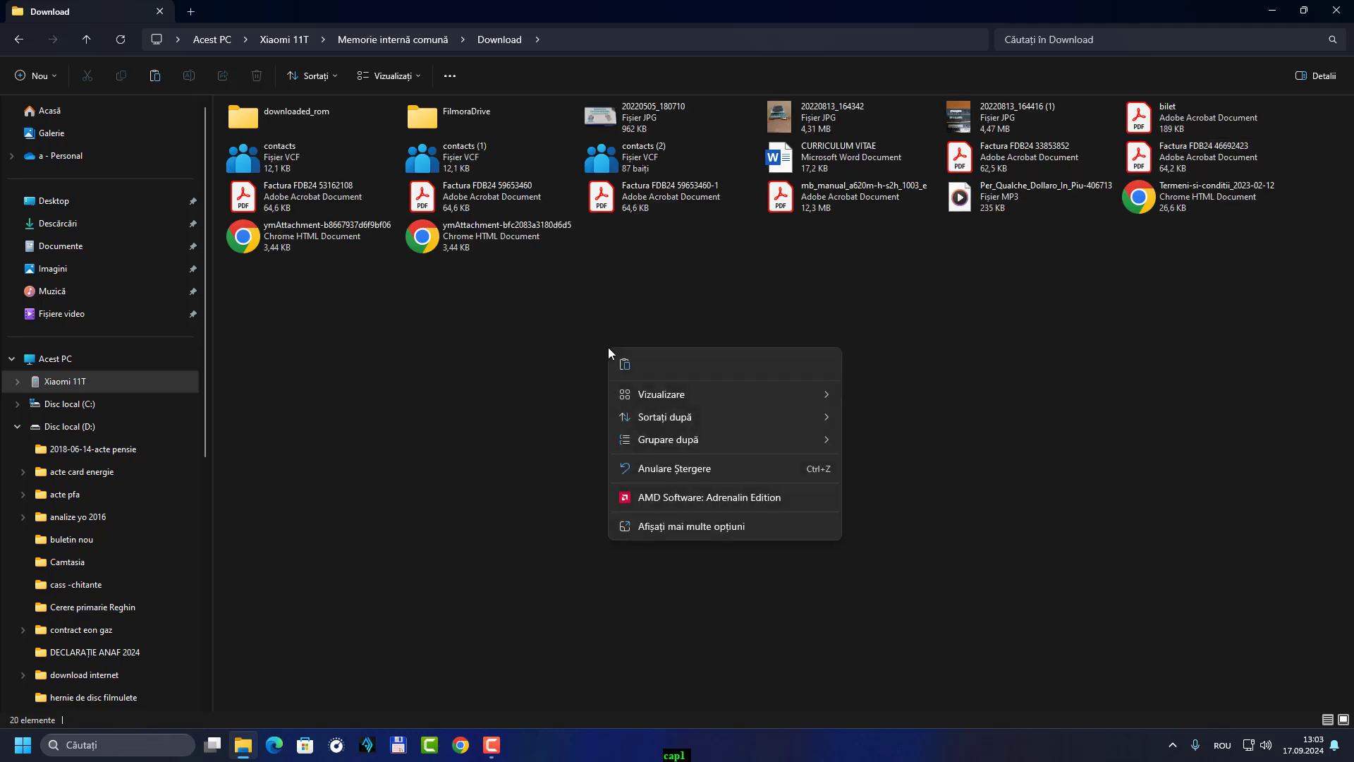
pyautogui.click(713, 532)
pyautogui.click(653, 430)
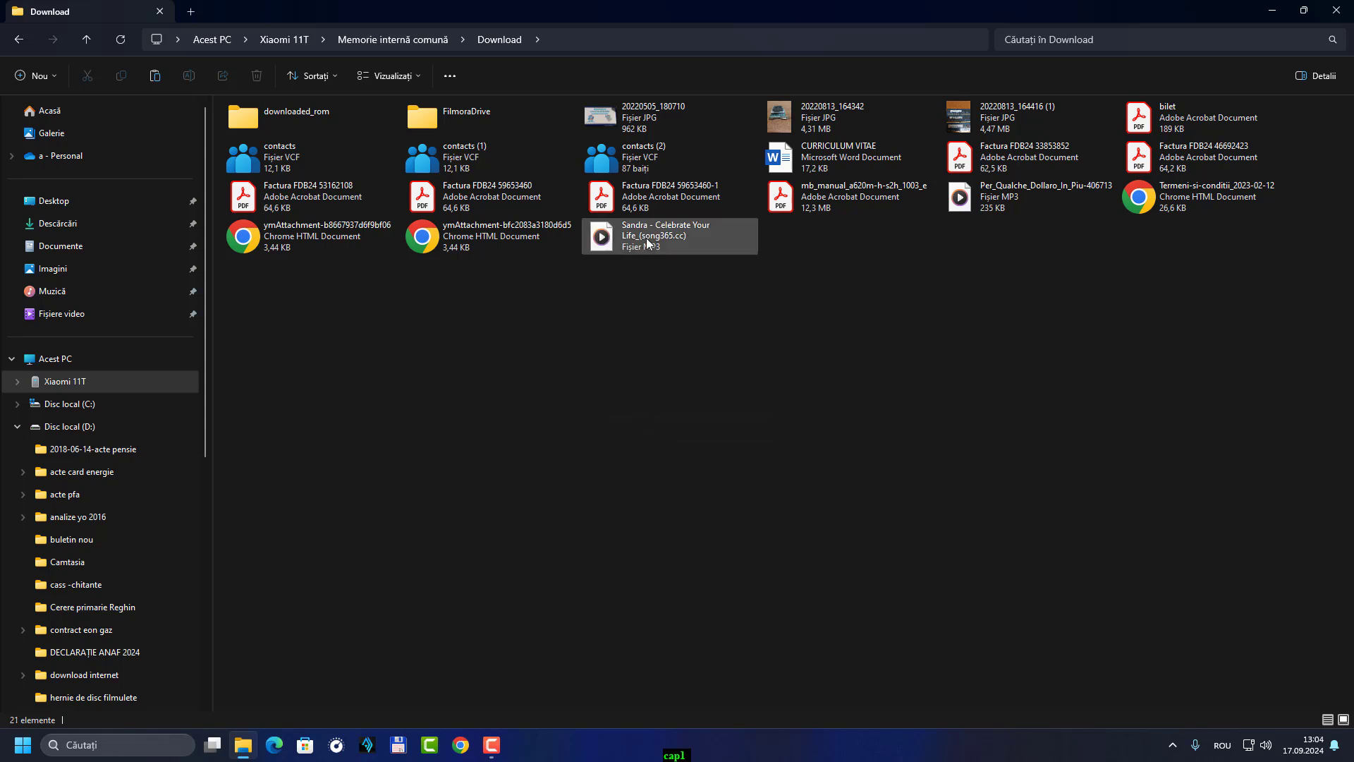
pyautogui.moveTo(647, 244)
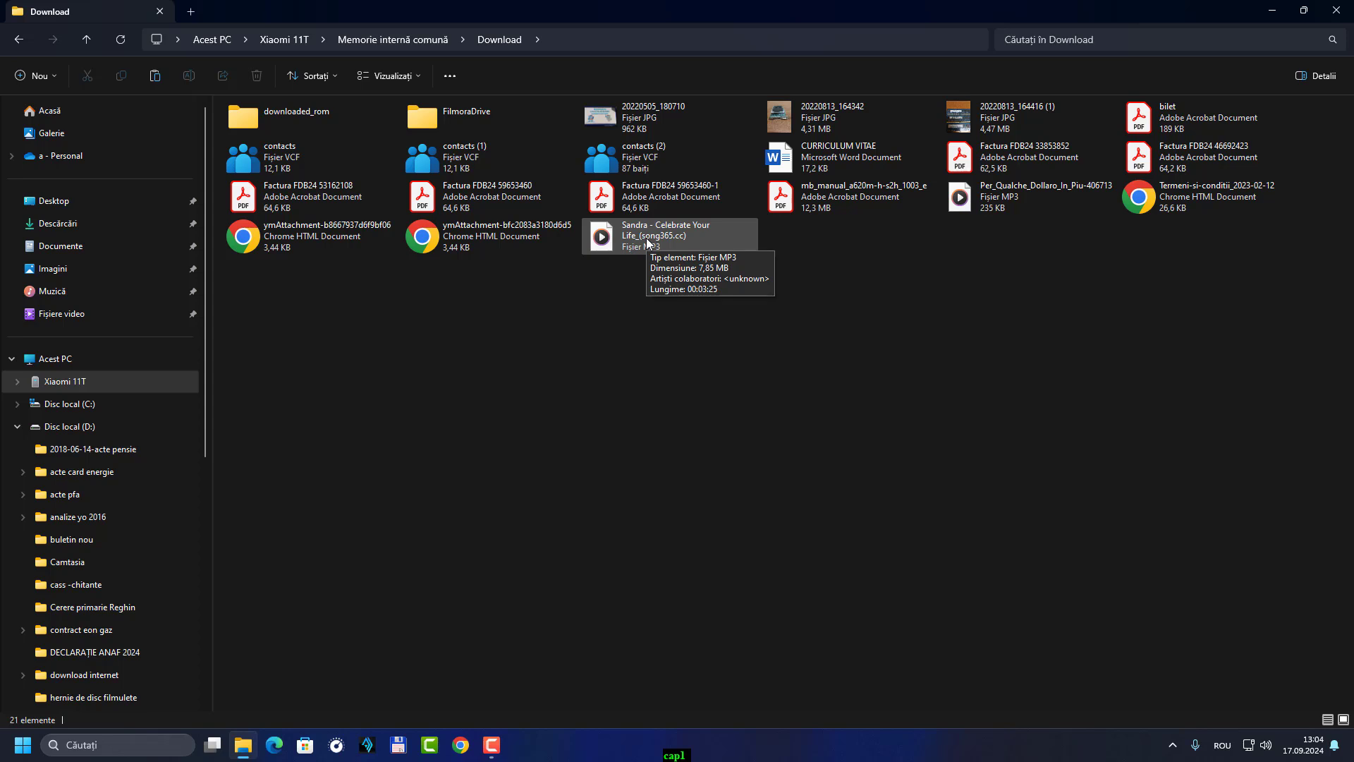
pyautogui.moveTo(970, 209)
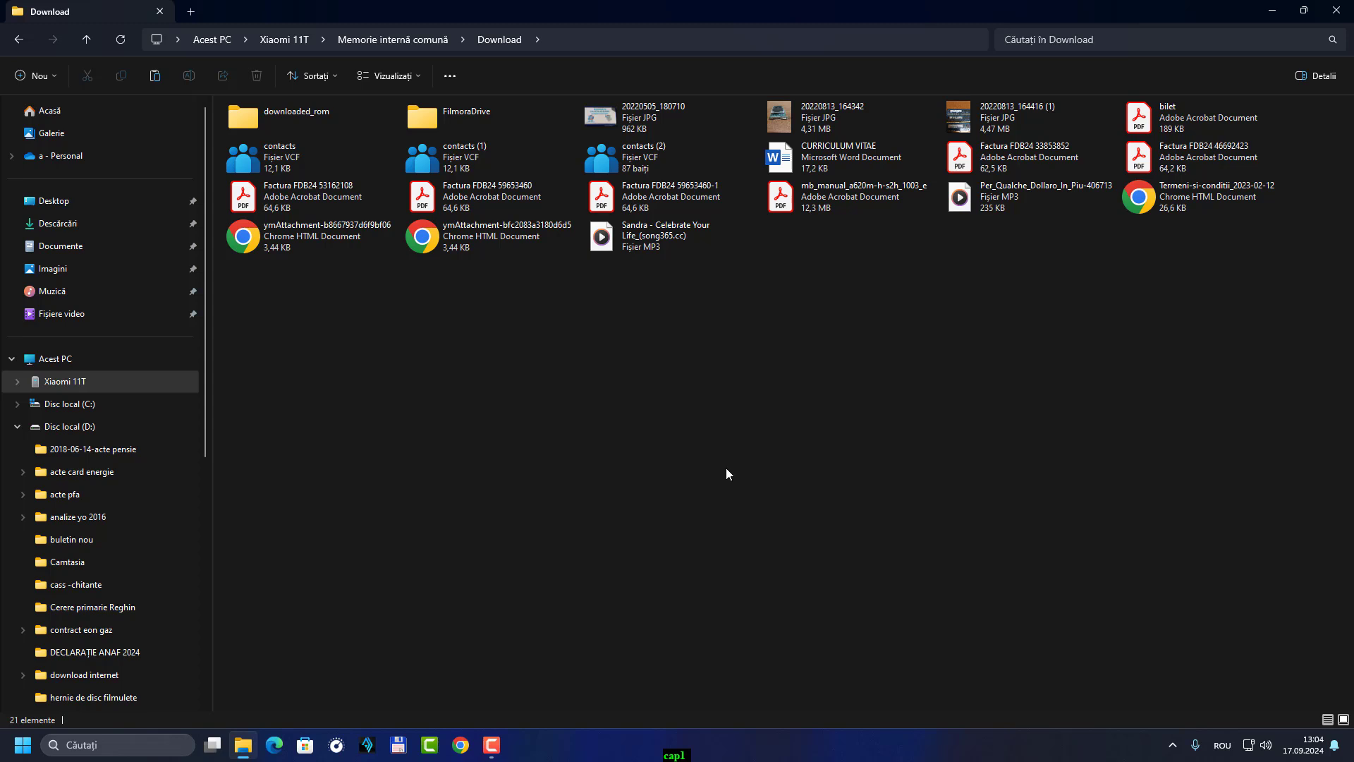
# - Copy the first song, "01. Alex de la Orastie si Laura", from the muzica > populara folder on drive D
pyautogui.click(70, 427)
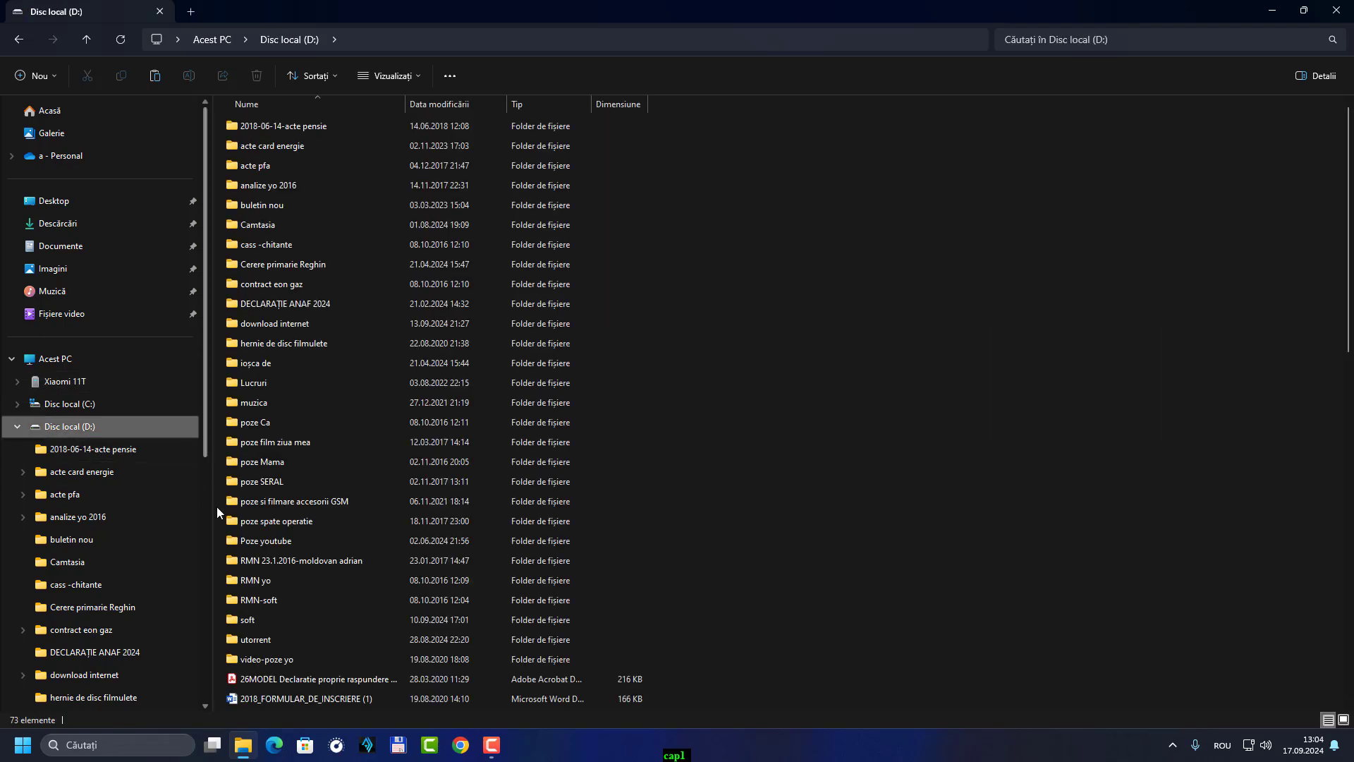
pyautogui.doubleClick(263, 404)
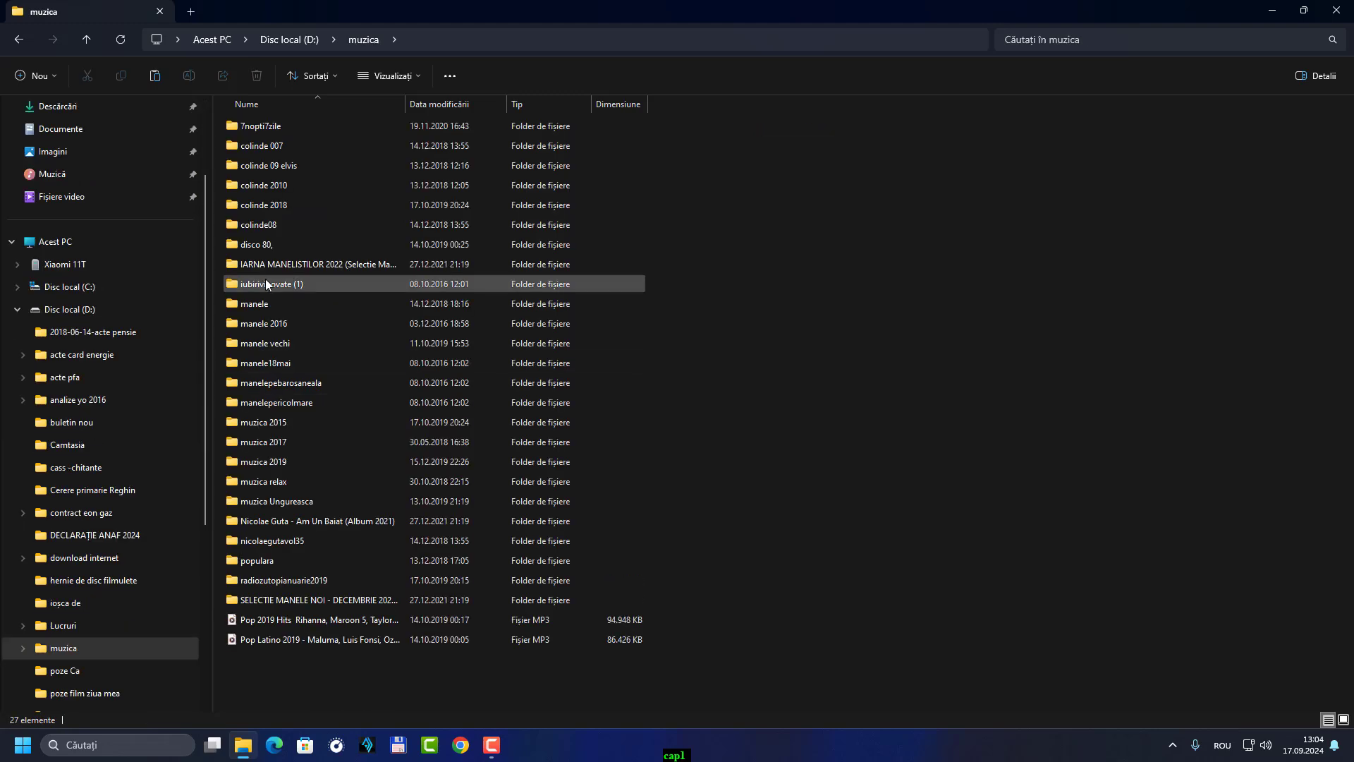
pyautogui.doubleClick(270, 564)
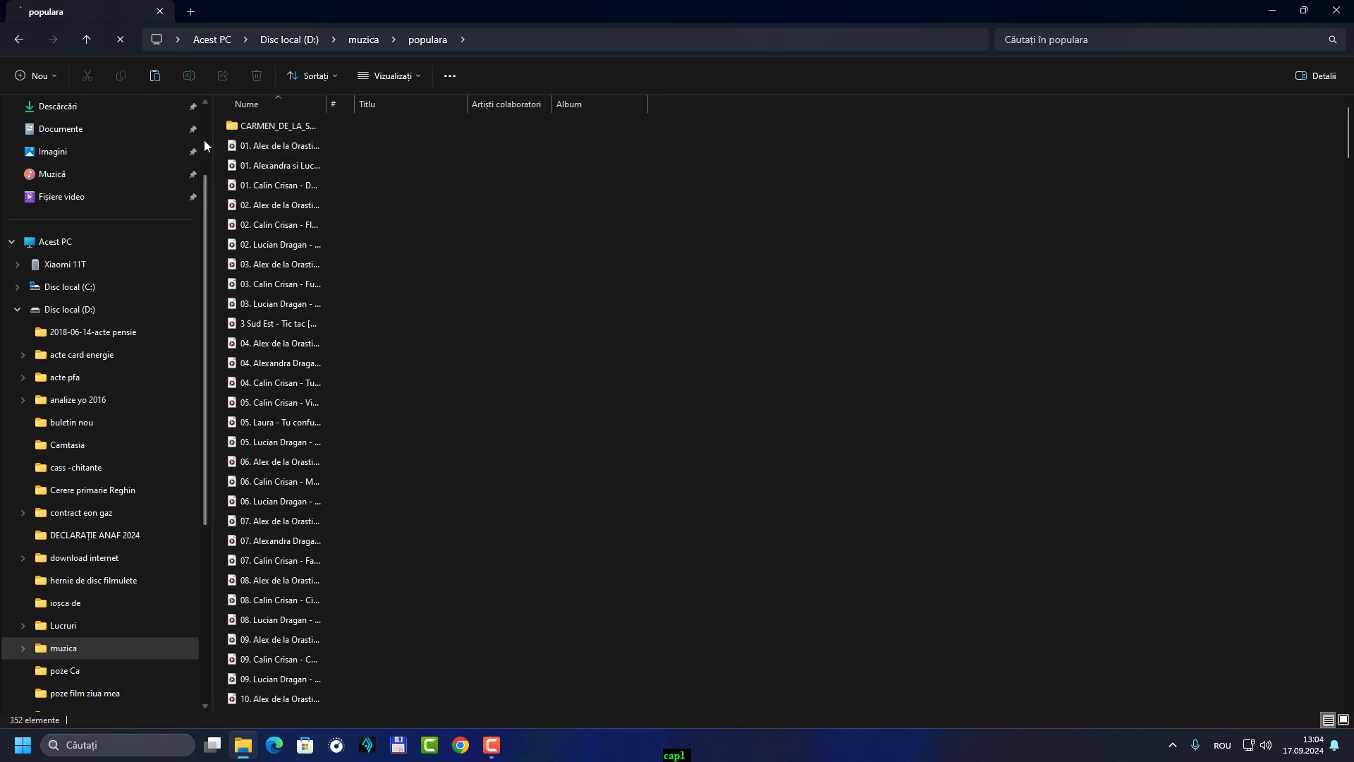
pyautogui.click(296, 149)
pyautogui.rightClick(297, 149)
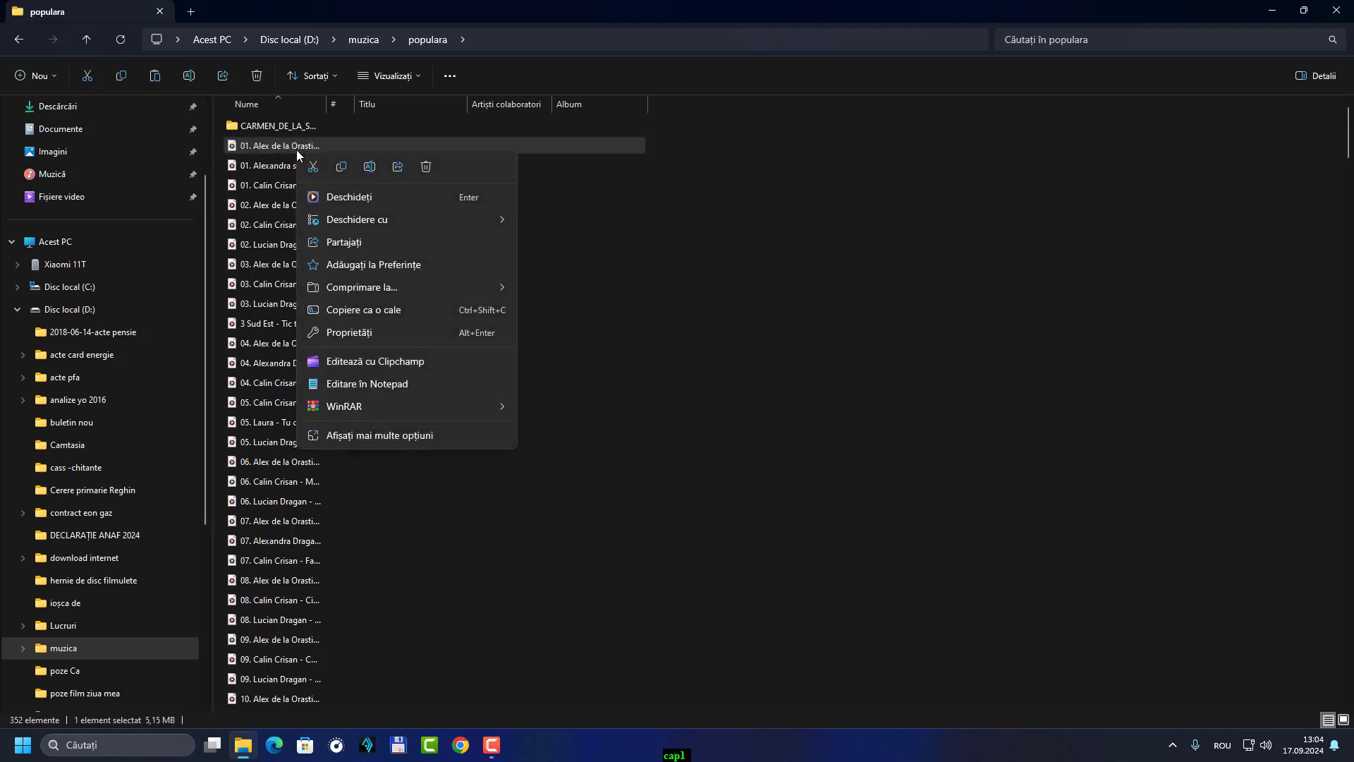
pyautogui.click(383, 436)
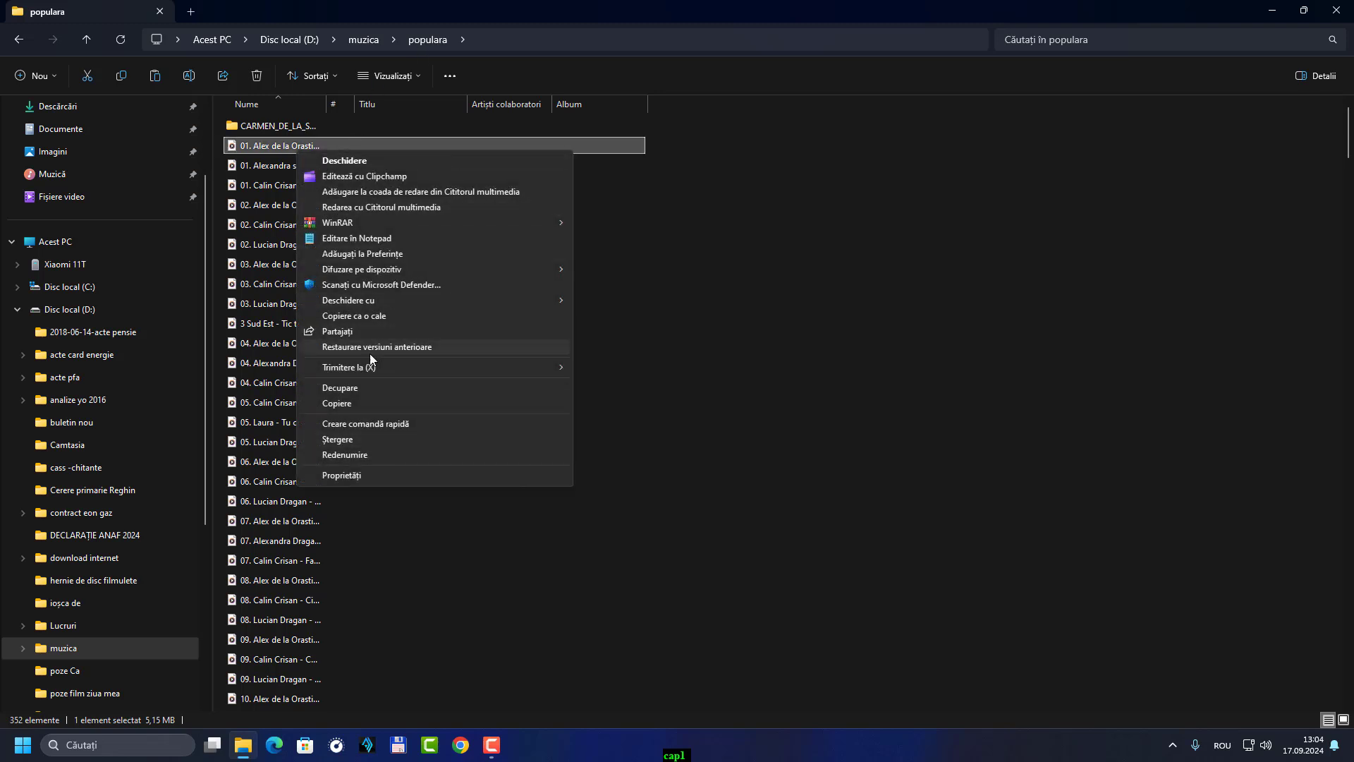
pyautogui.click(353, 403)
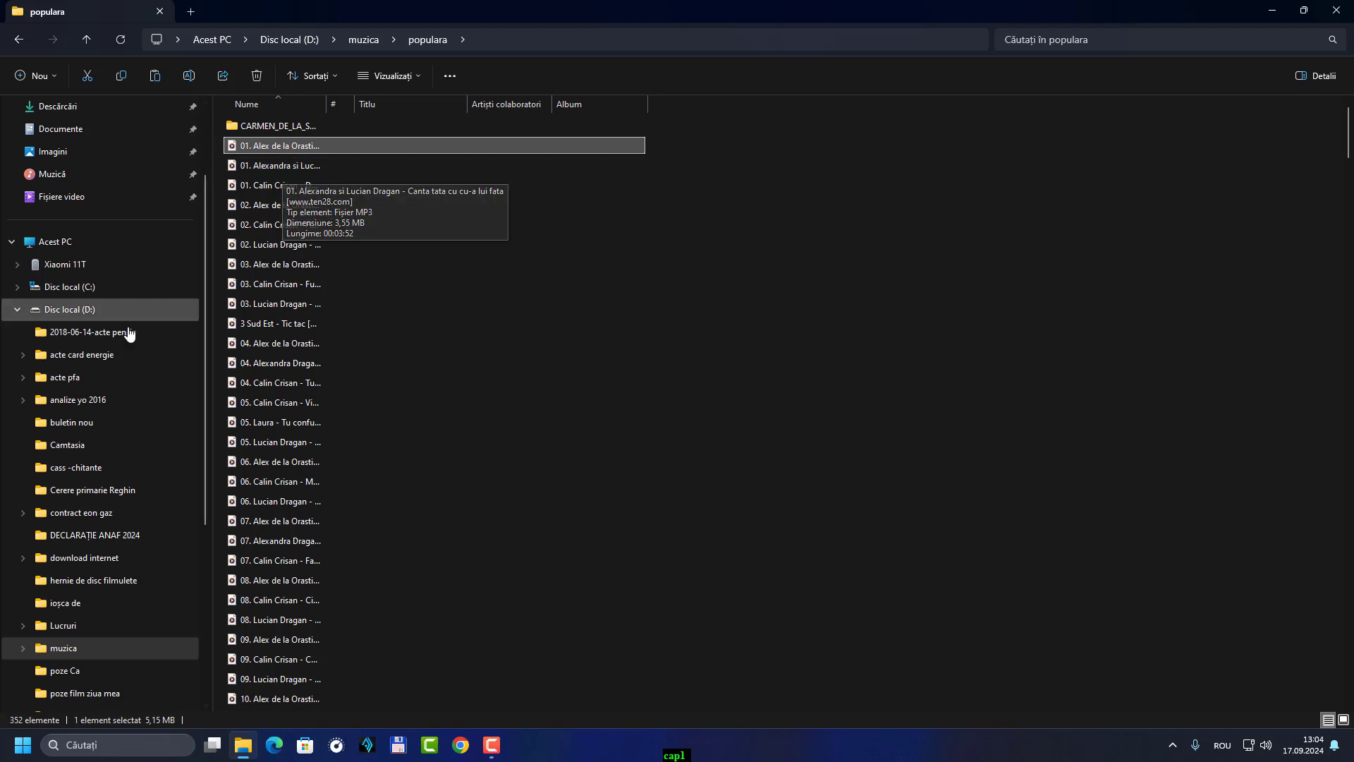
# - Paste the copied "01. Alex de la Orastie si Laura" song into the Xiaomi 11T's Ringtones folder
pyautogui.click(66, 268)
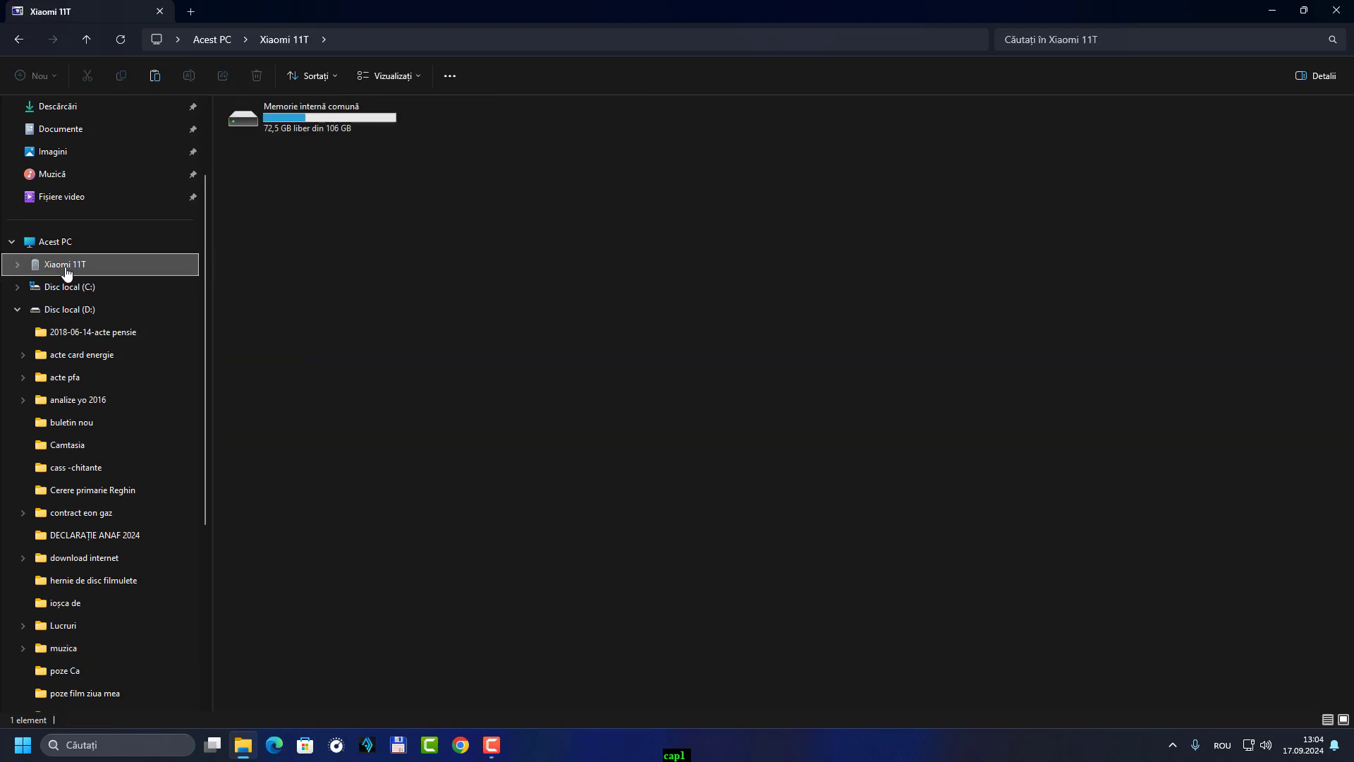
pyautogui.doubleClick(306, 125)
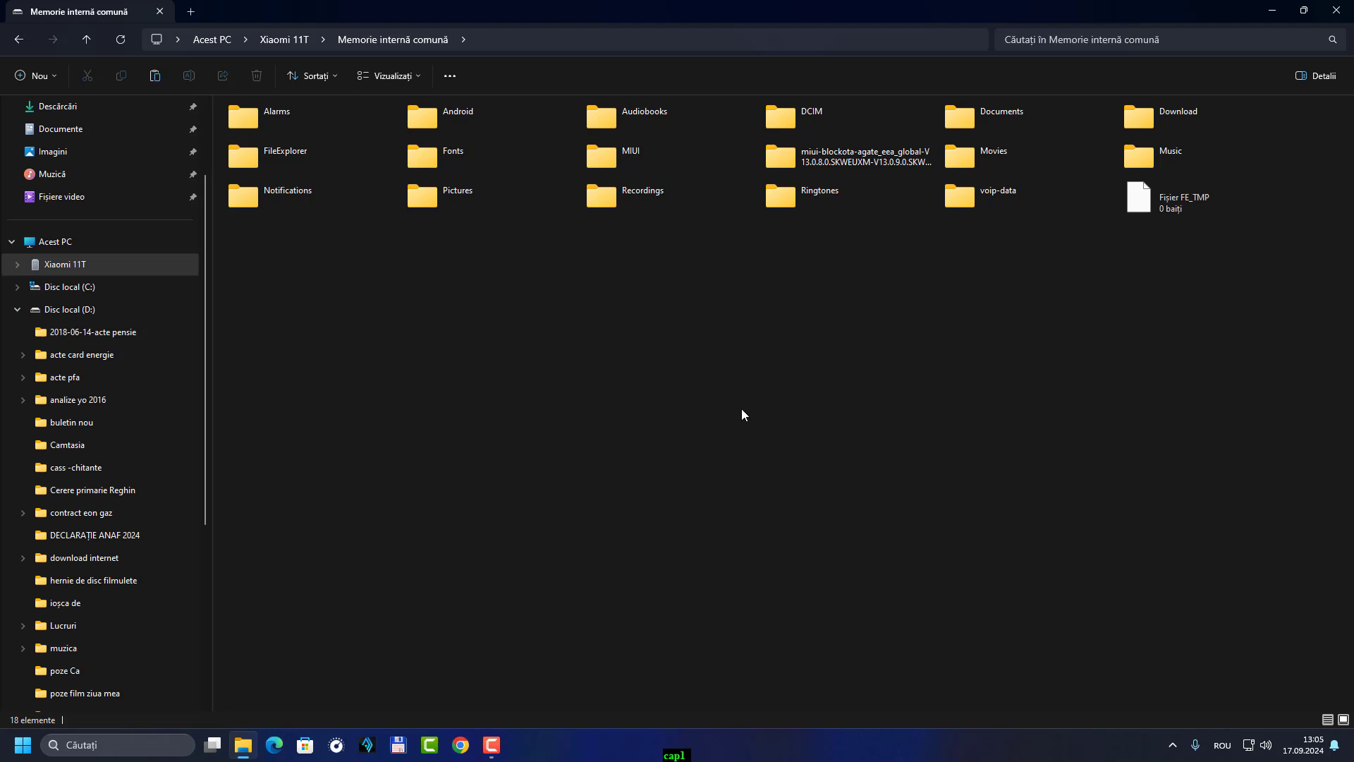
pyautogui.doubleClick(798, 207)
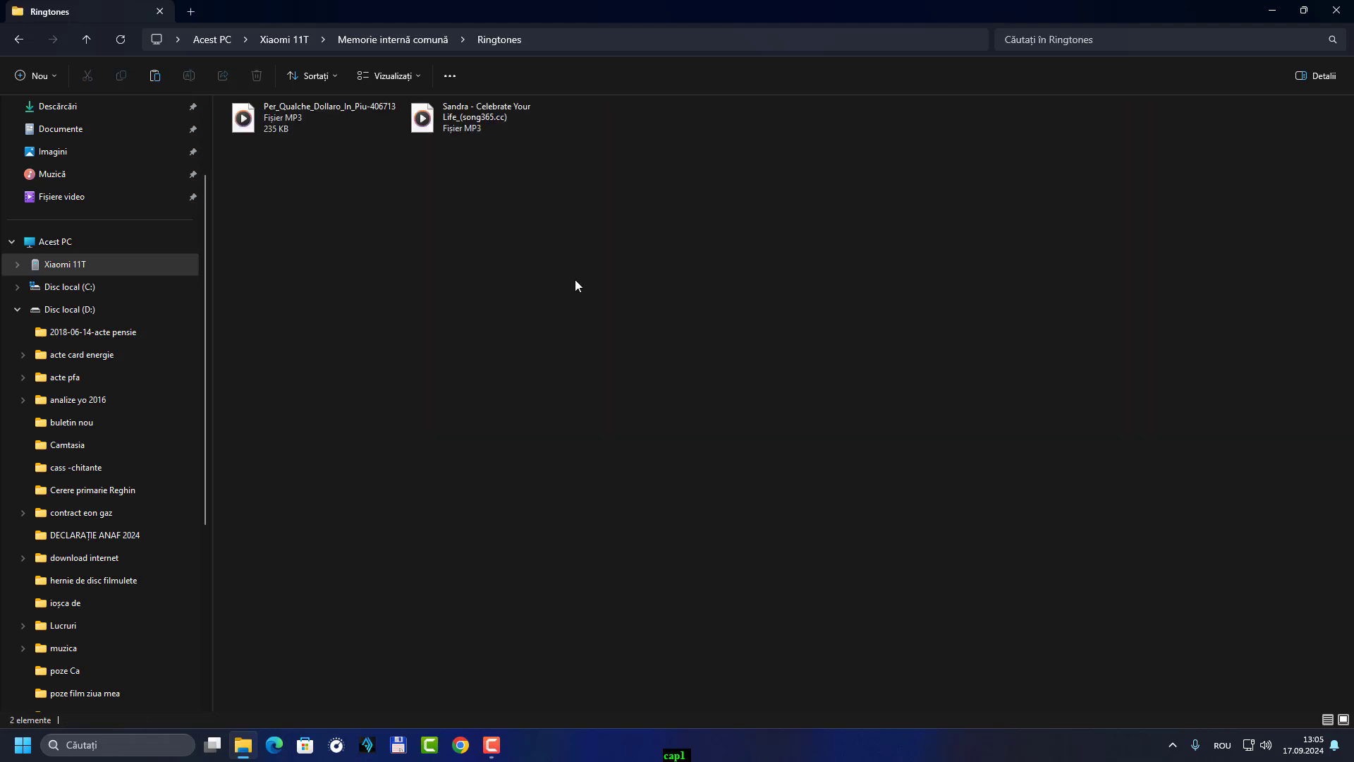
pyautogui.rightClick(501, 256)
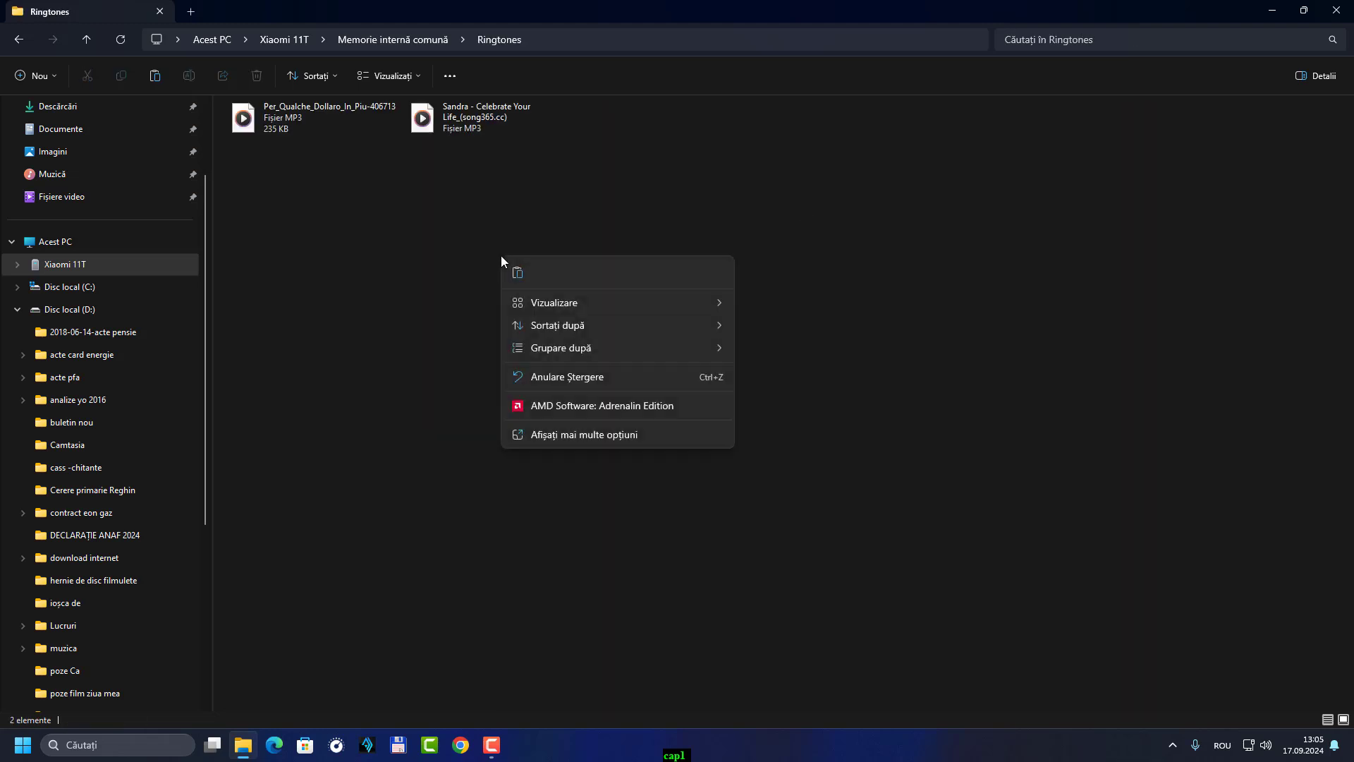
pyautogui.click(549, 435)
pyautogui.click(537, 335)
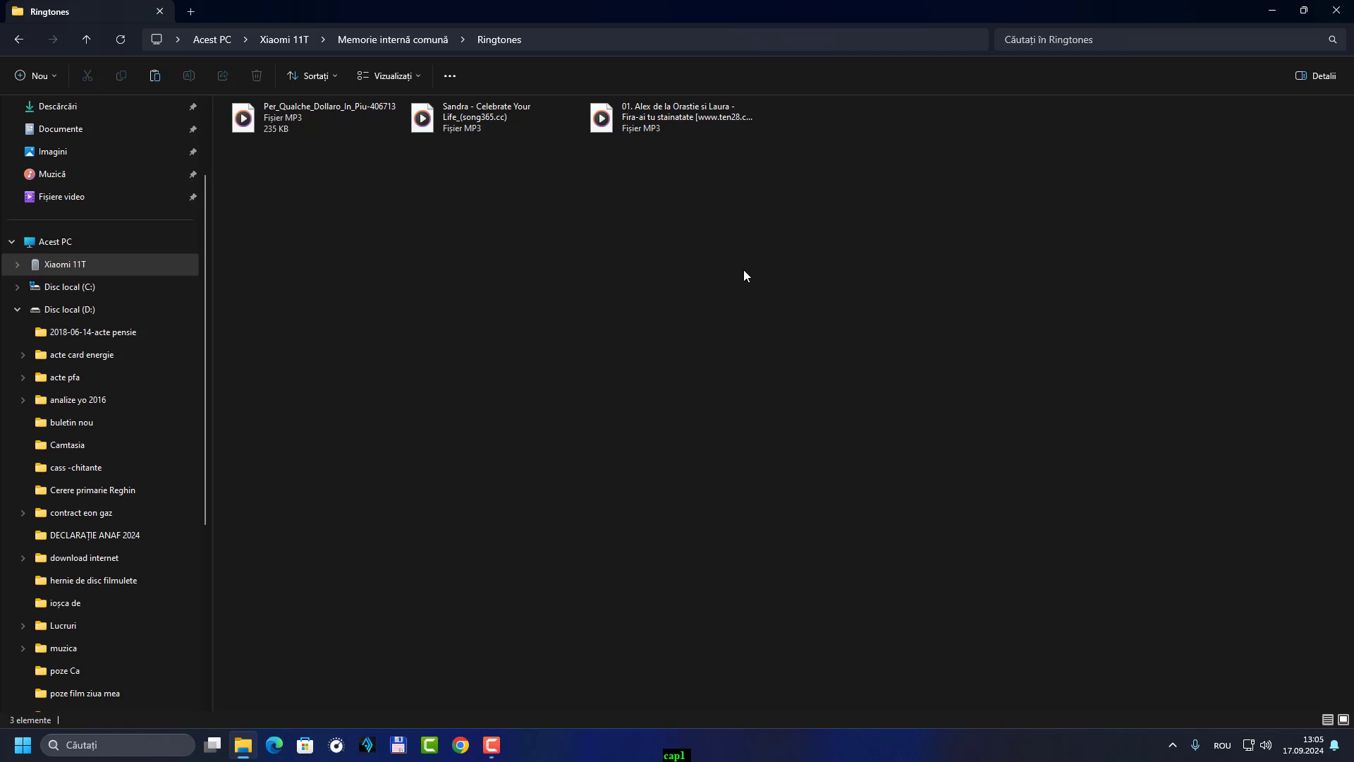
# - Leave the Ringtones folder, look into the PC's Descărcări folder and go back to the phone's internal storage
pyautogui.hotkey('alt', 'Left')
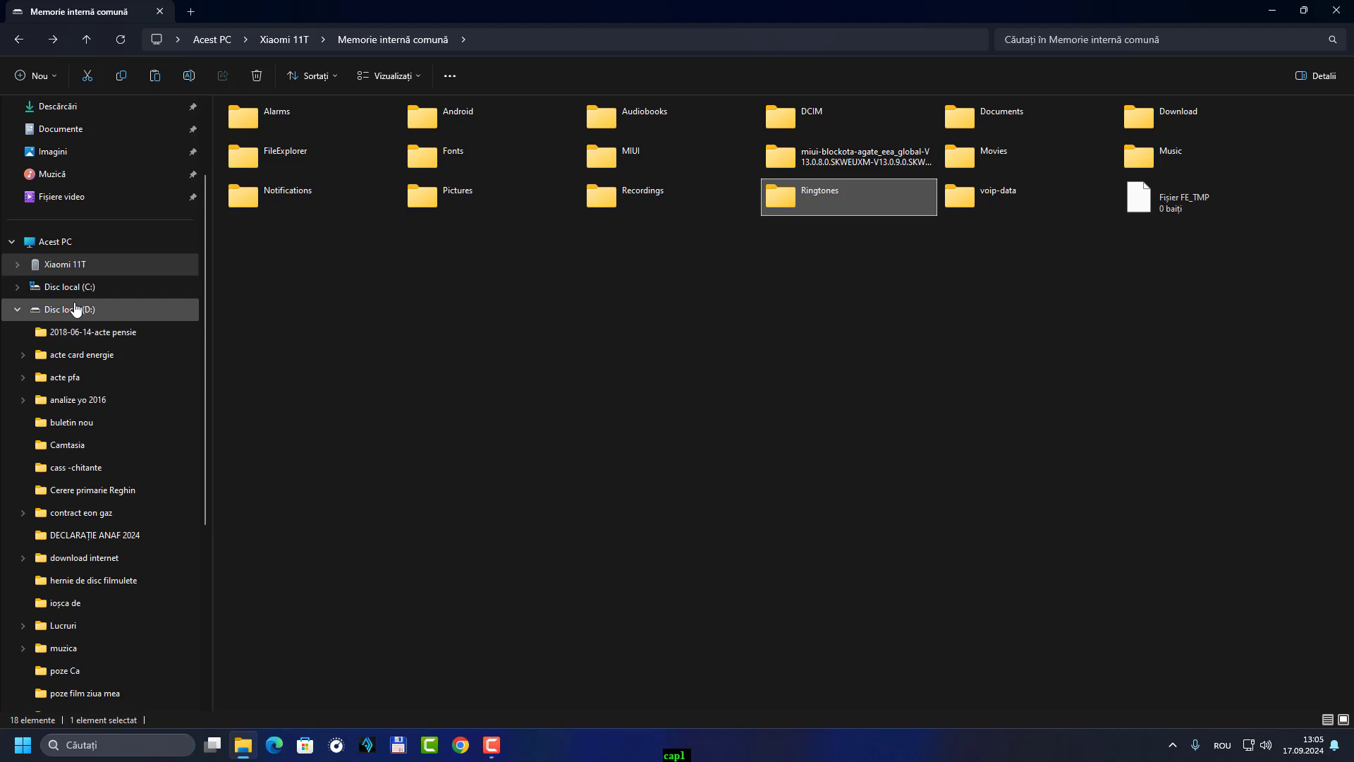
pyautogui.scroll(3, 82, 225)
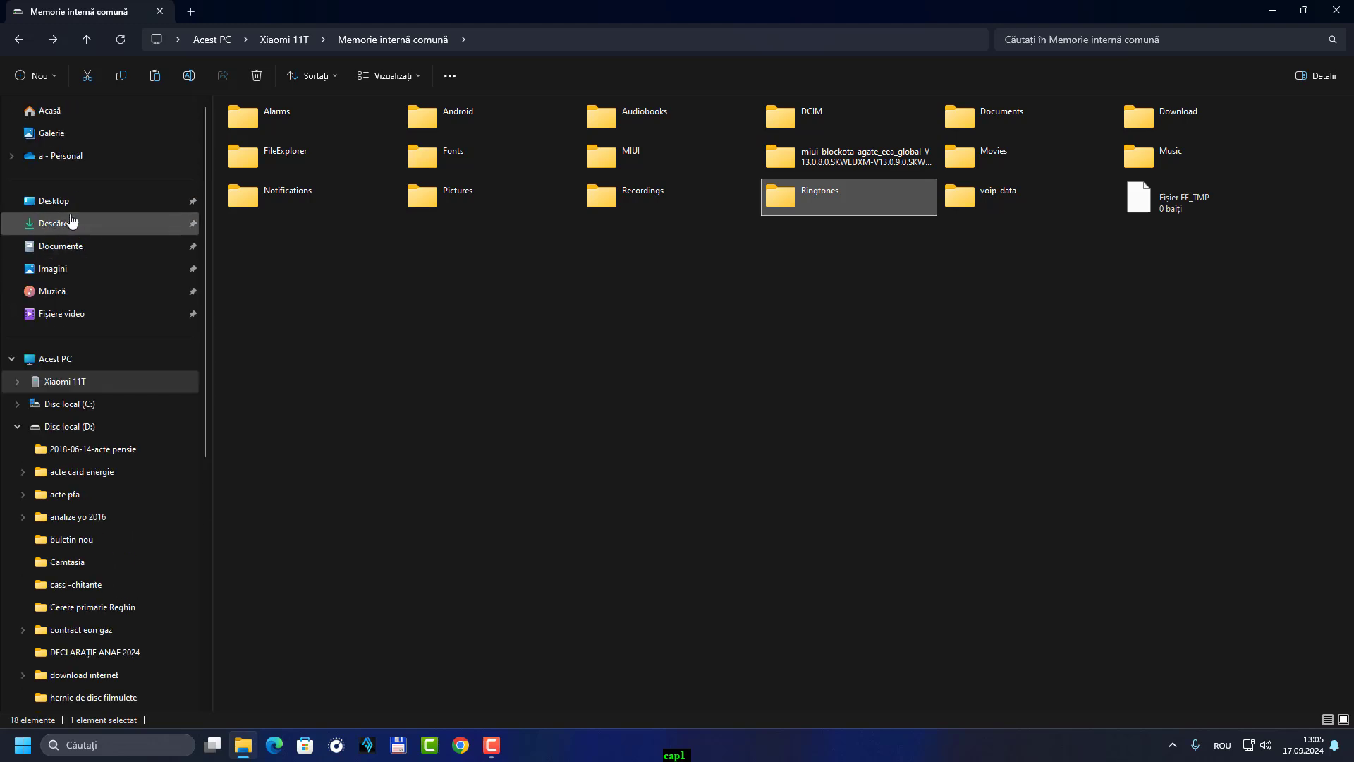
pyautogui.click(77, 227)
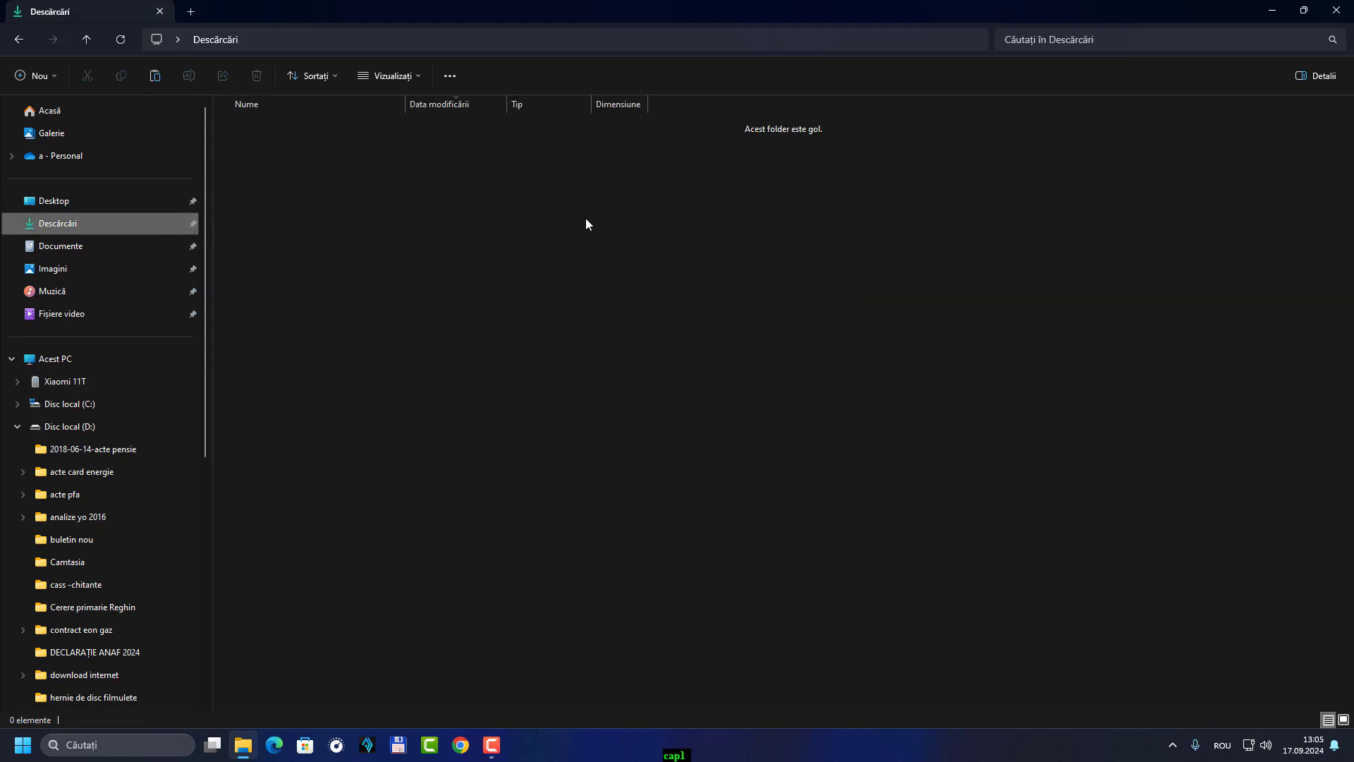
pyautogui.click(19, 39)
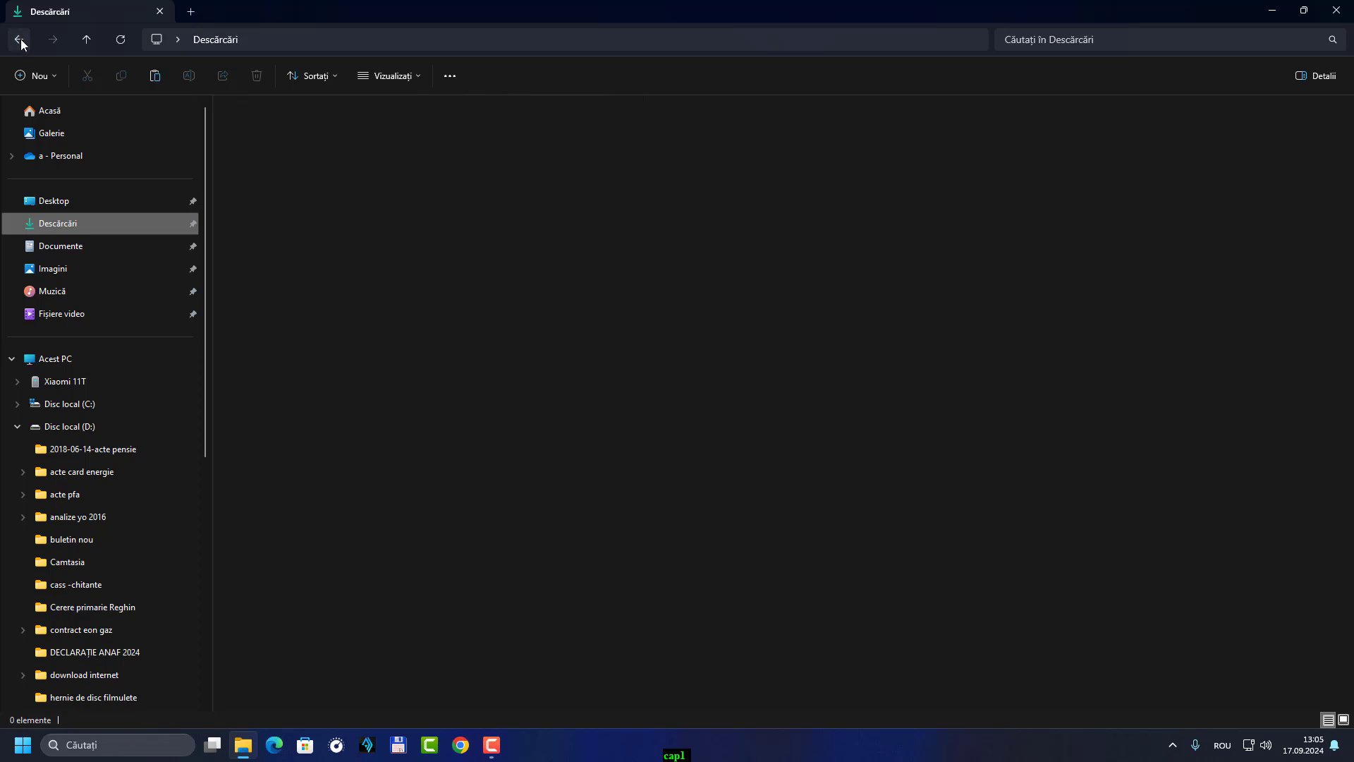
# - Open the Download folder in the Xiaomi 11T's shared internal storage to view its files
pyautogui.click(68, 403)
pyautogui.click(70, 381)
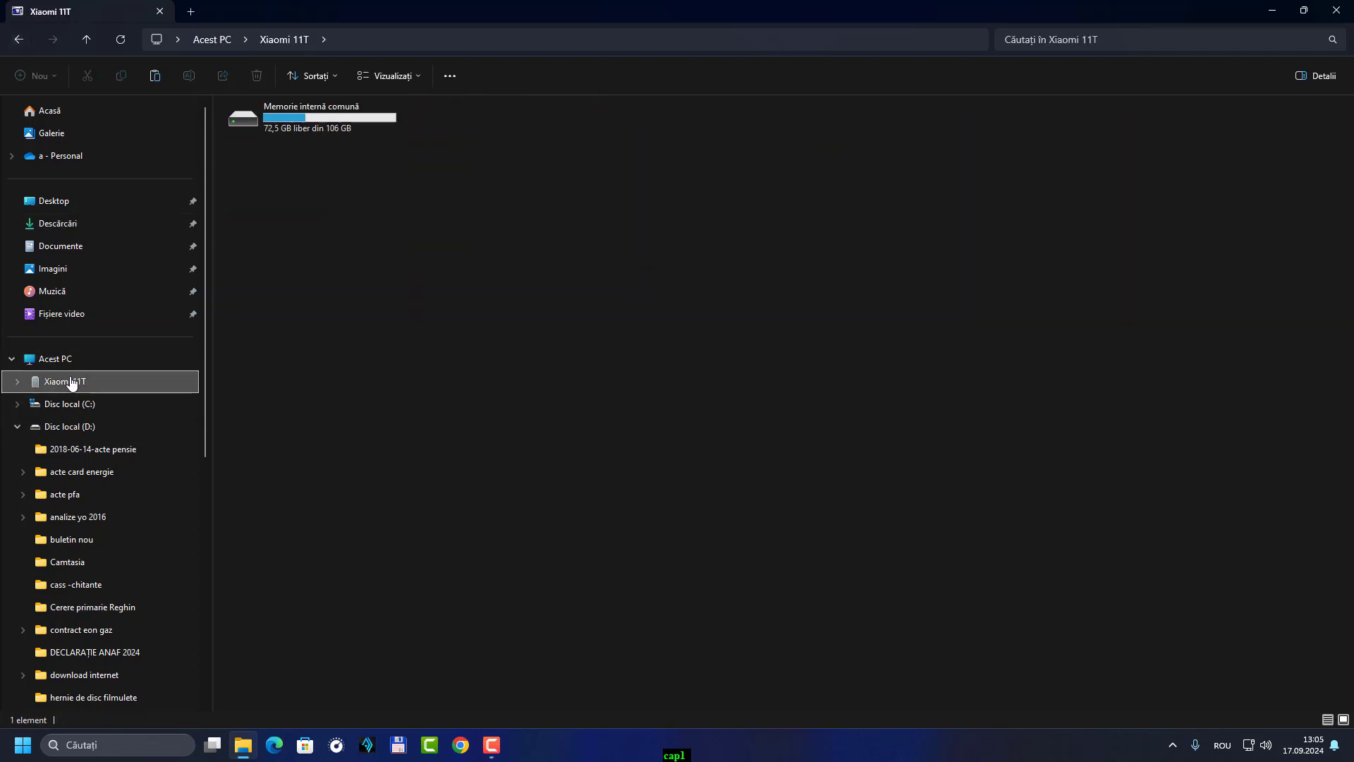
pyautogui.doubleClick(315, 107)
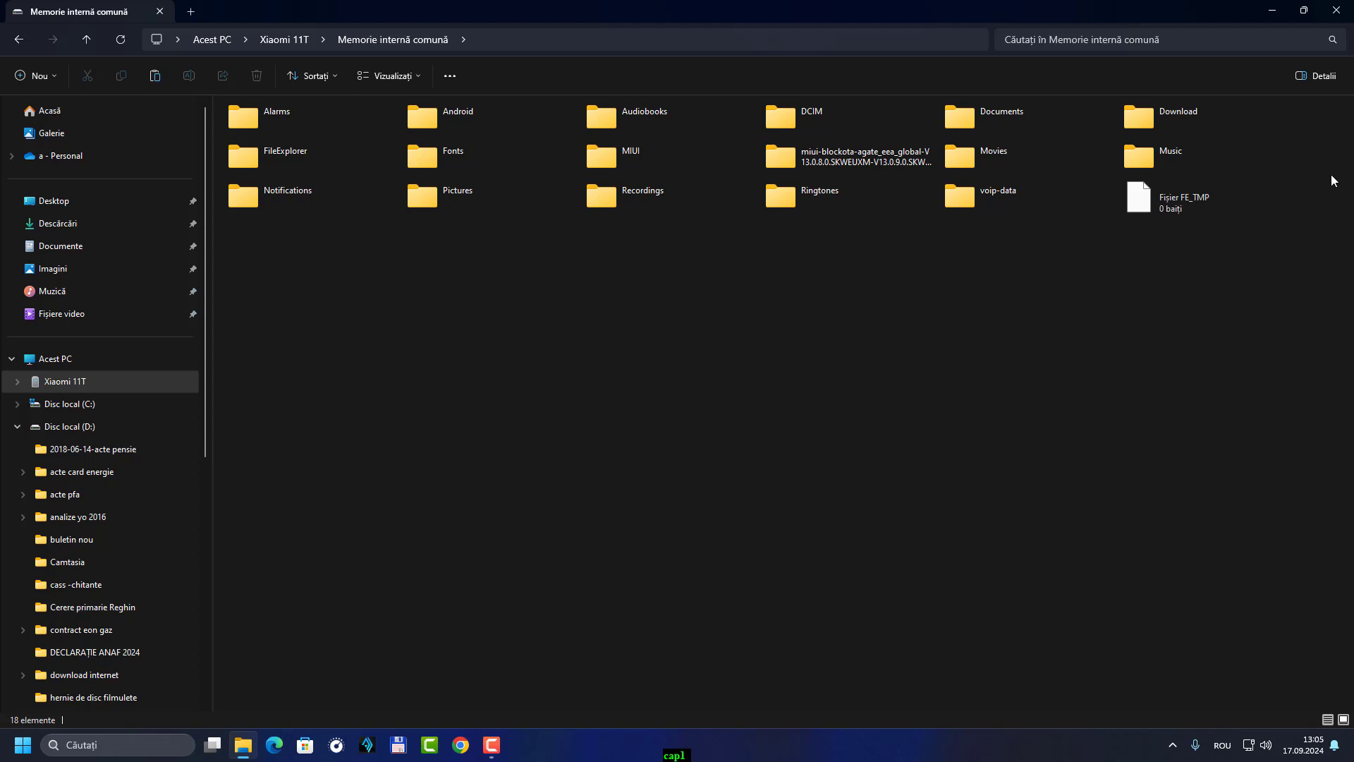
pyautogui.doubleClick(1186, 120)
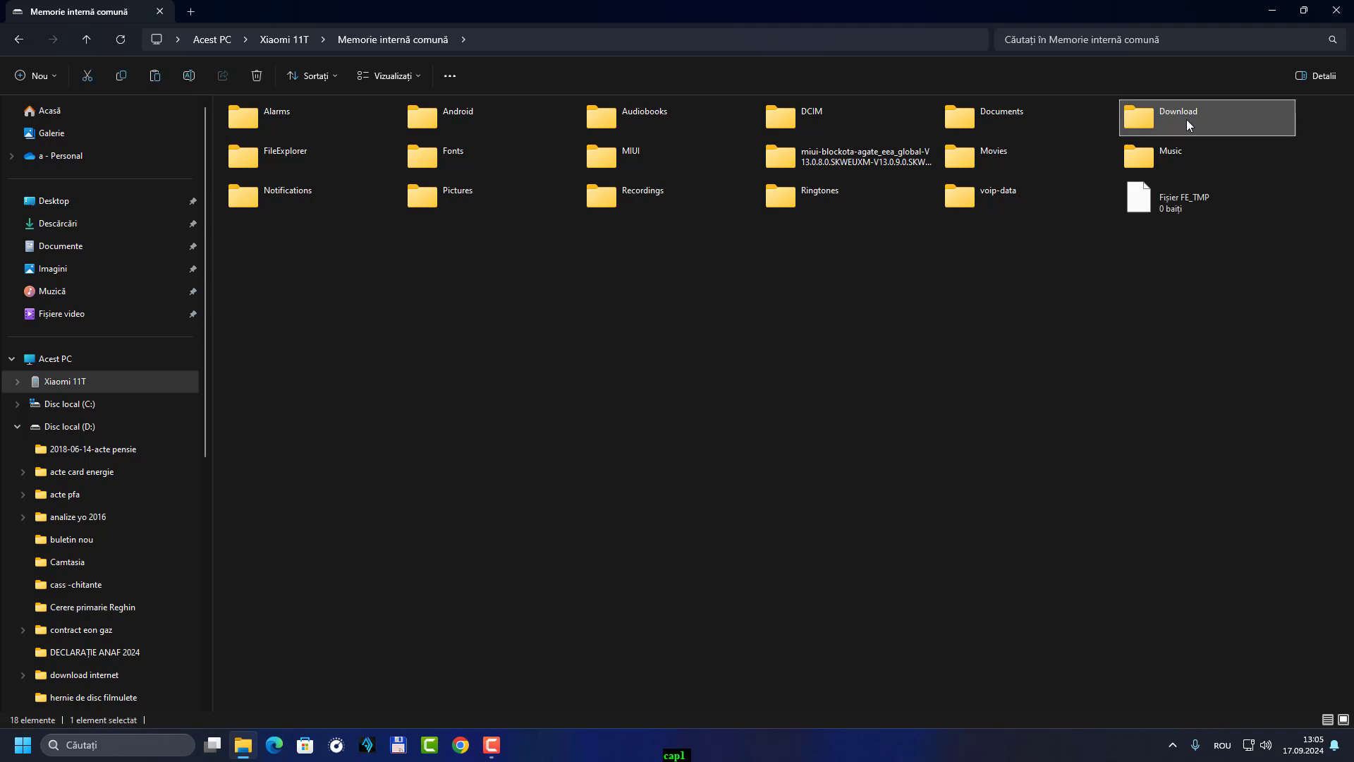
pyautogui.rightClick(532, 368)
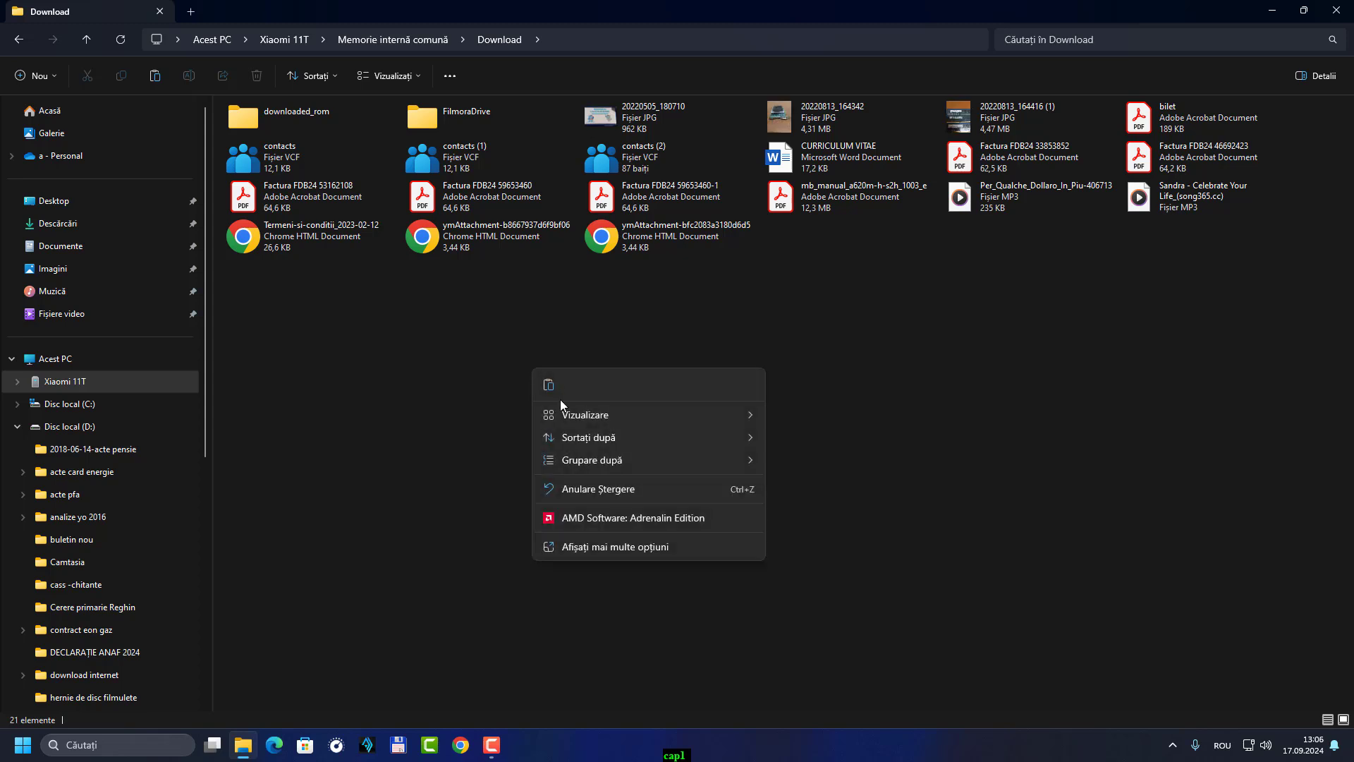
pyautogui.click(619, 549)
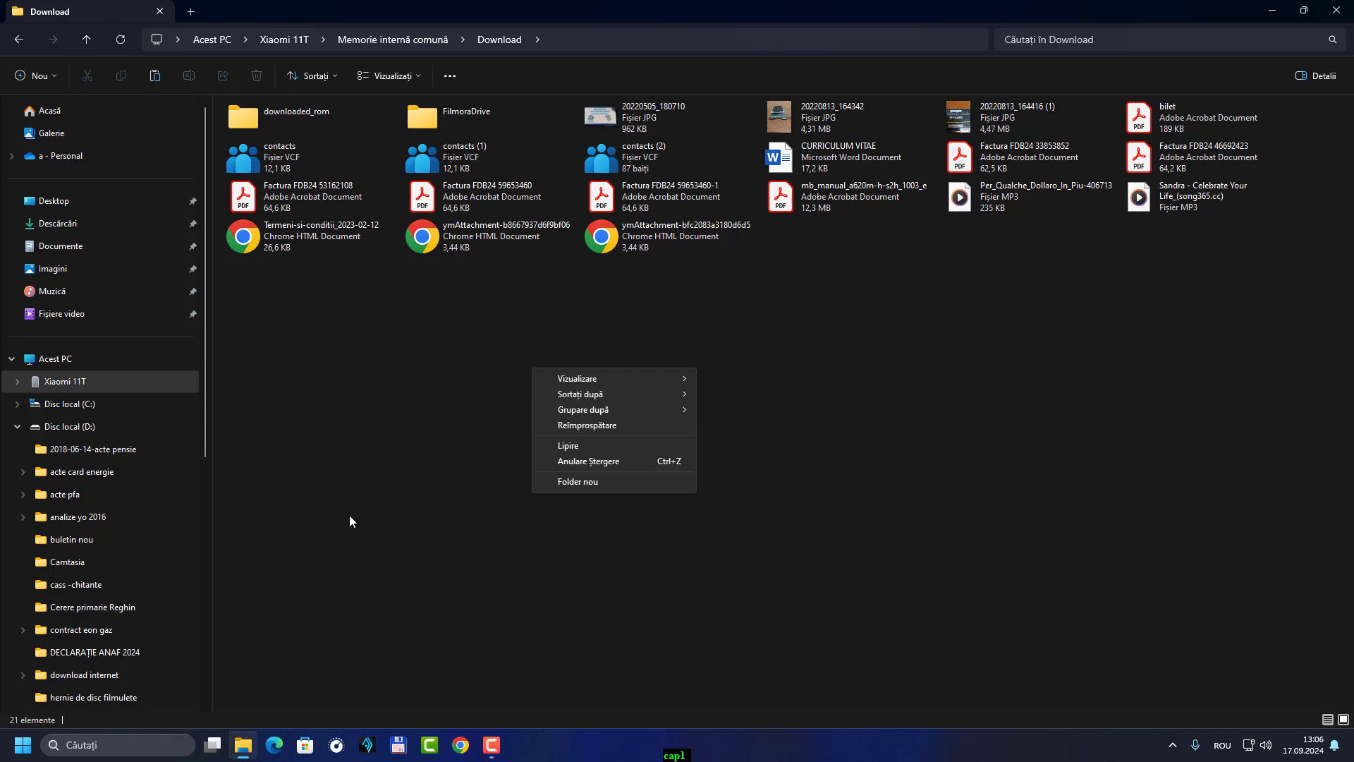
pyautogui.click(922, 409)
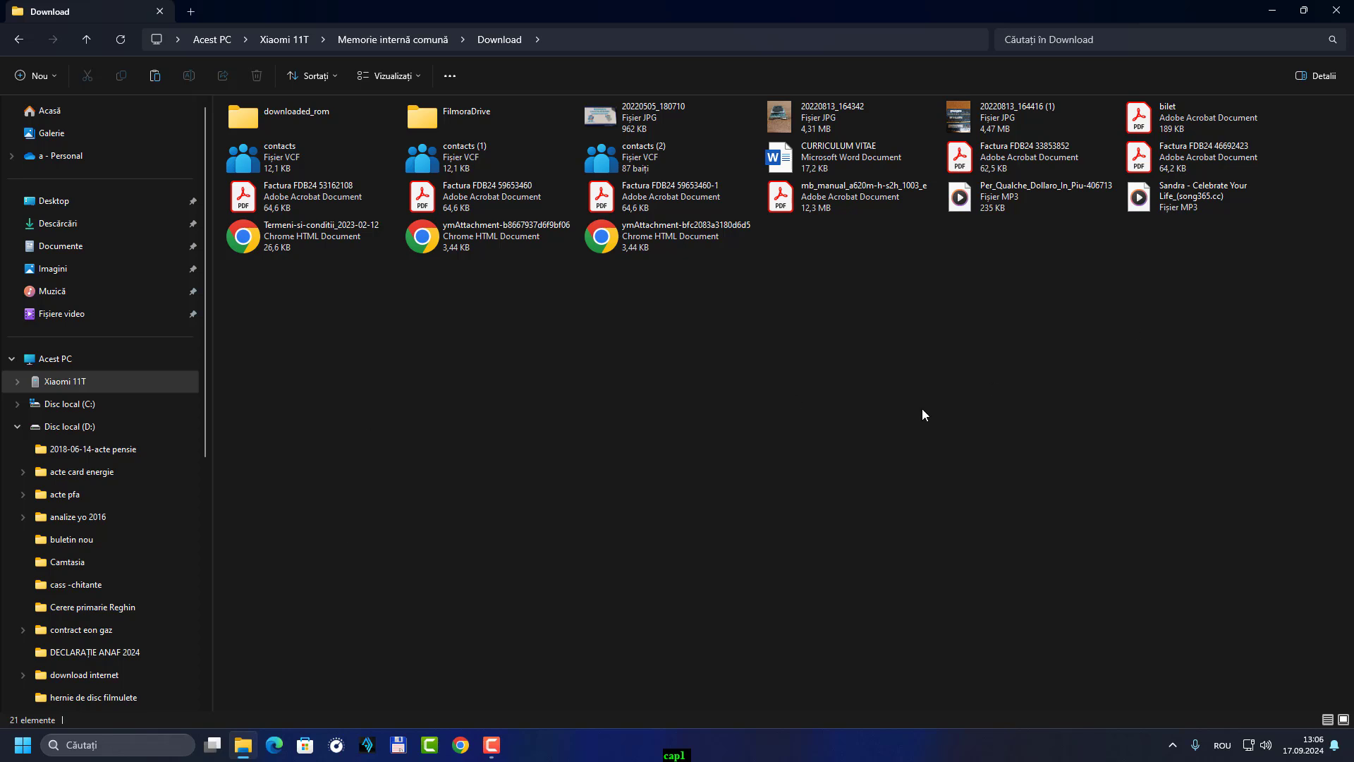
pyautogui.click(492, 745)
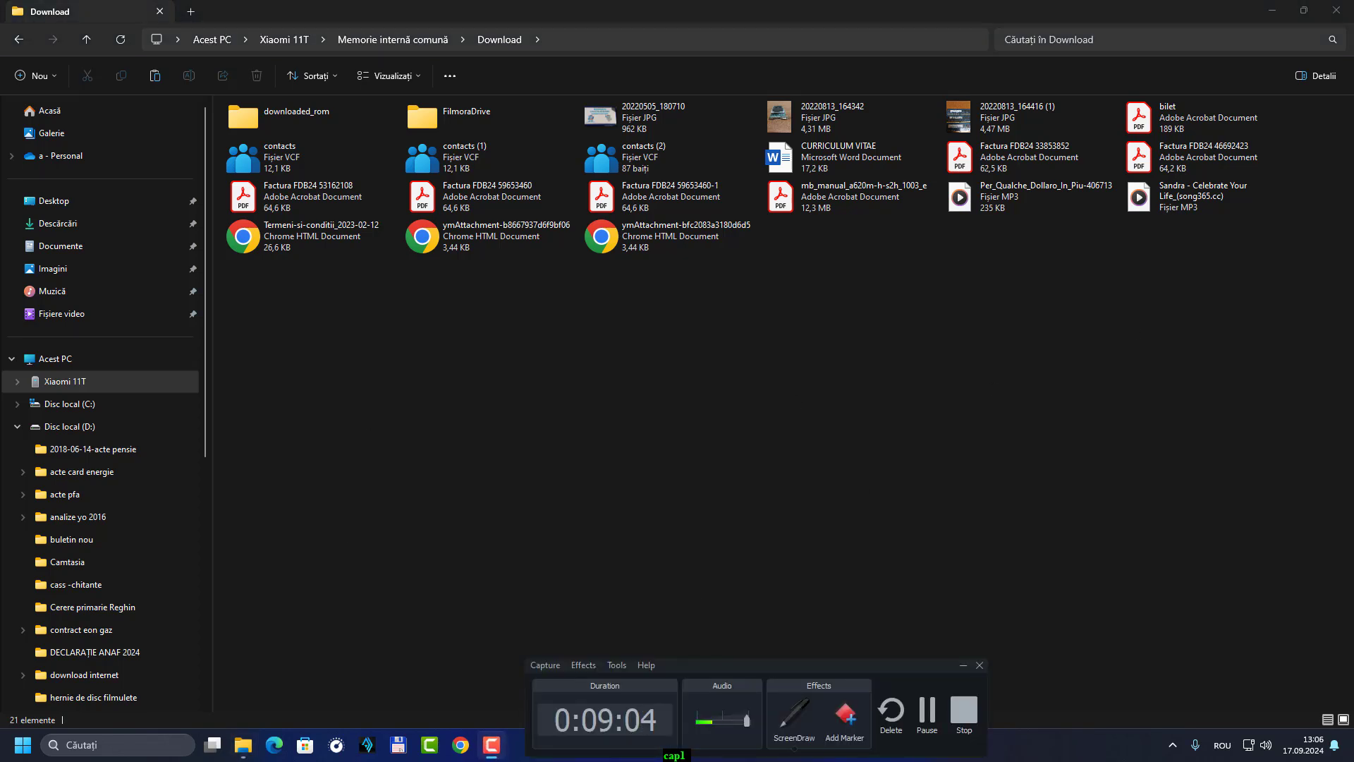